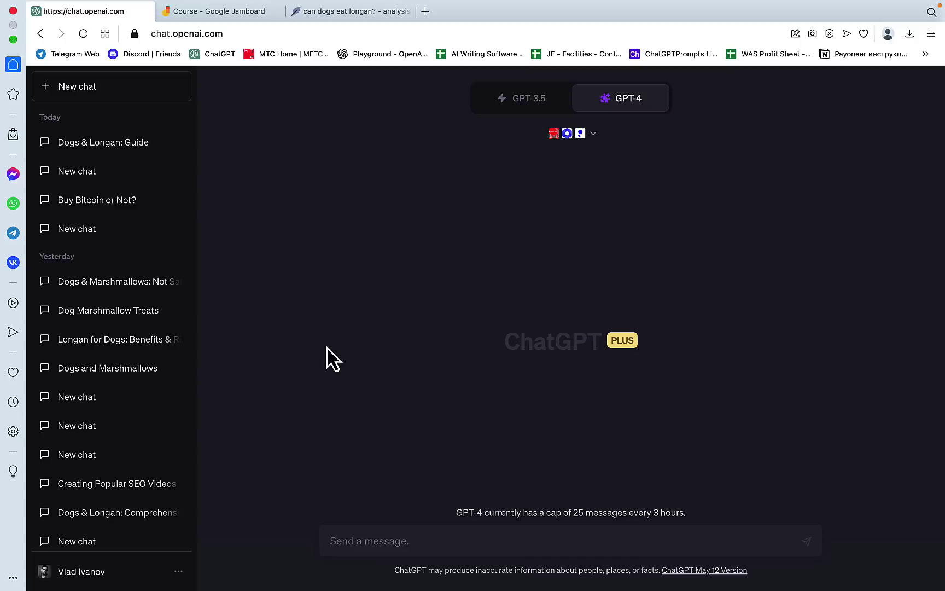
Step: Show the Jamboard Course board with the hand-drawn KW, URL, outline, YT and LSI workflow
left_click(221, 12)
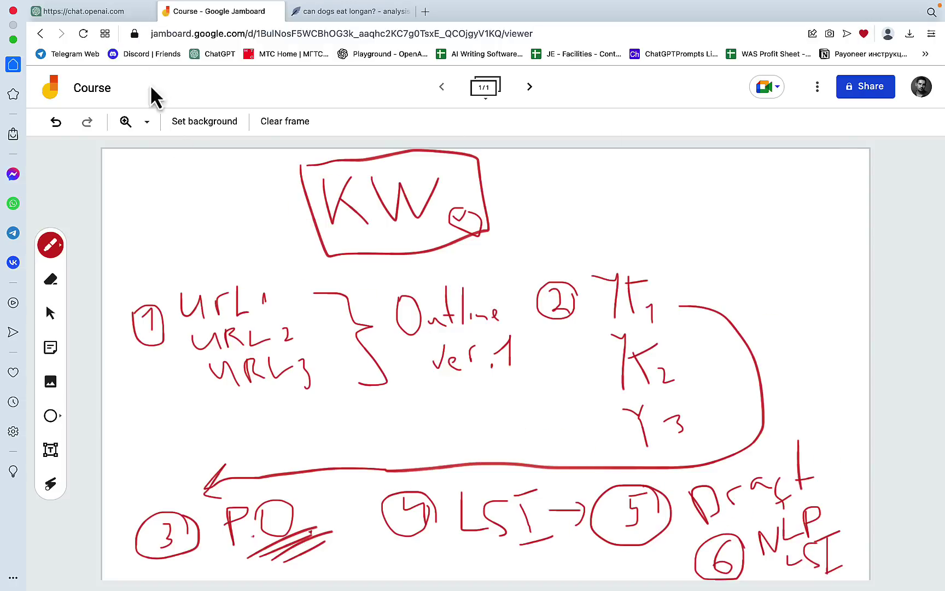
Step: Paste the longan SEO article prompt into GPT-4, check the WebPilot, VoxScript and Public plugins, and send it
left_click(93, 11)
left_click(386, 542)
key("super+v")
left_click(596, 136)
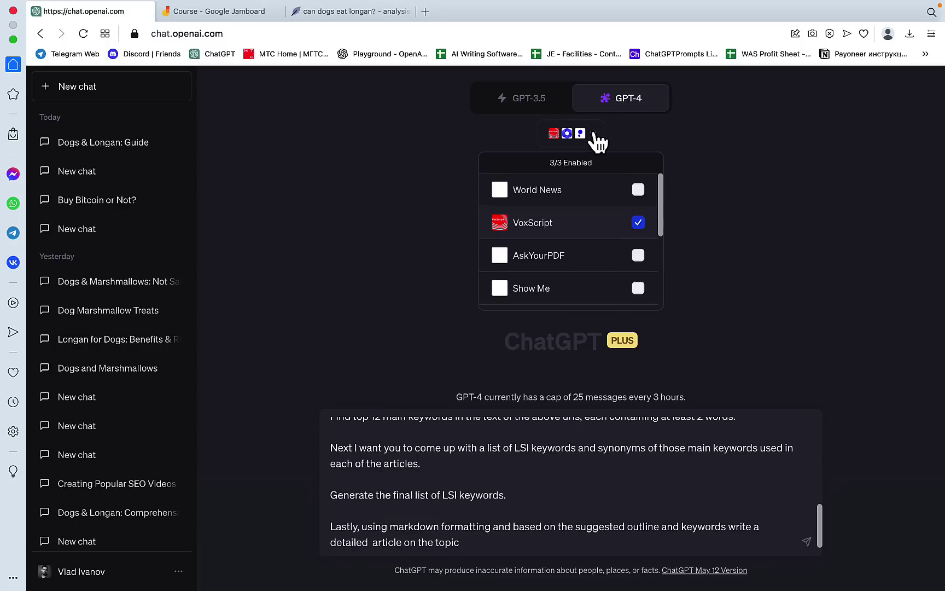
scroll(583, 257, "down", 3)
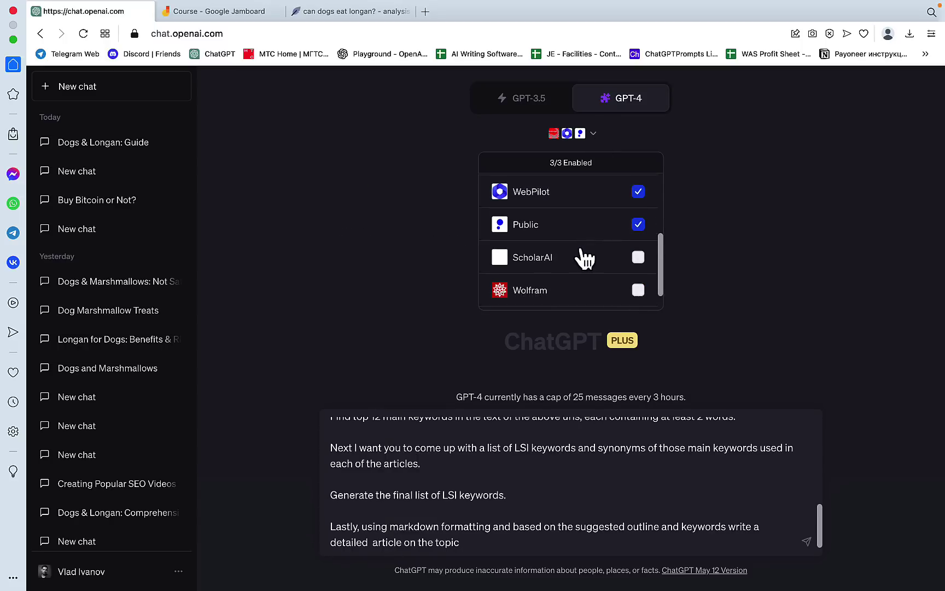
scroll(581, 257, "down", 2)
scroll(581, 257, "up", 3)
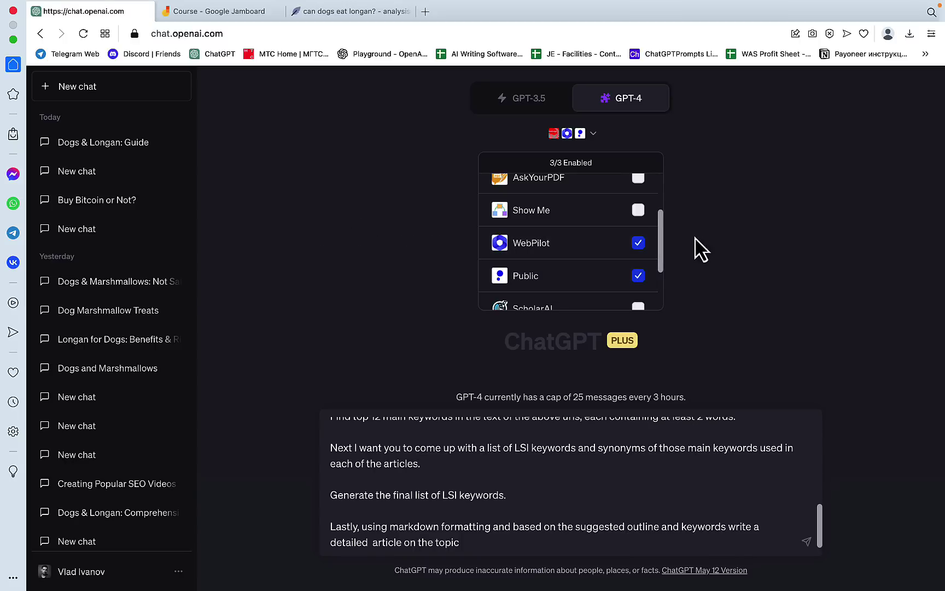
left_click(725, 205)
scroll(459, 464, "up", 10)
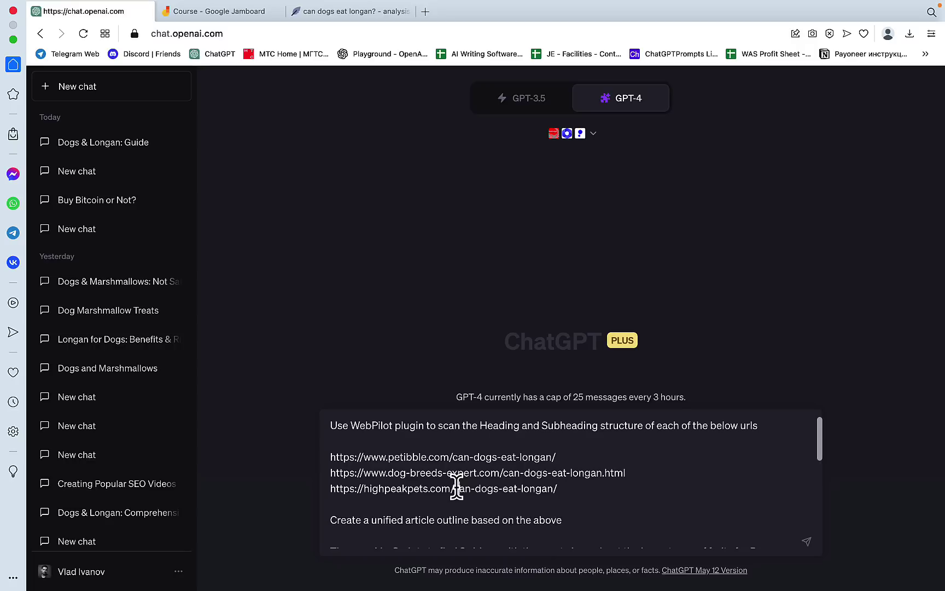
key("Return")
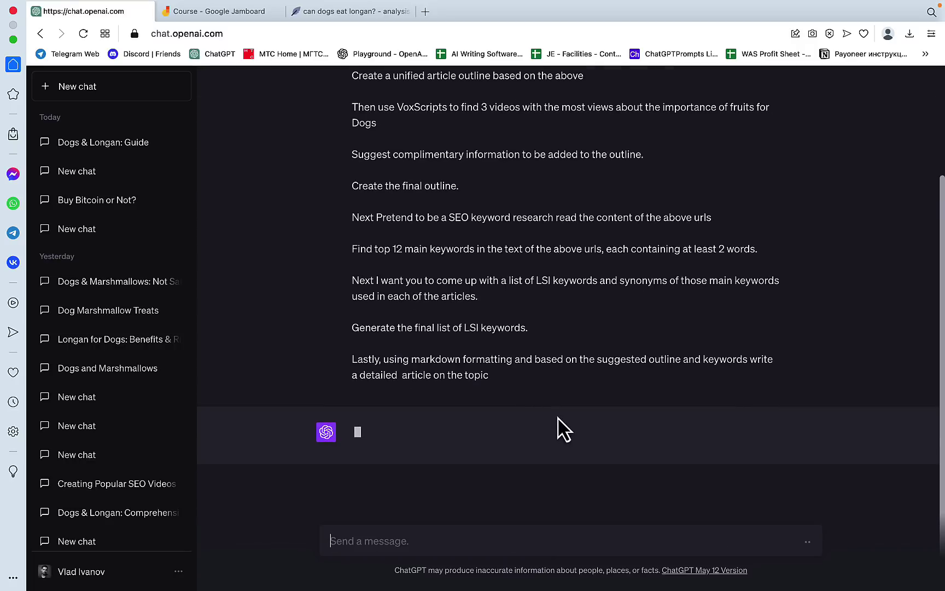
Step: Expand each WebPilot call's request and response, including the Bad Gateway failure, while the outline streams
scroll(563, 429, "up", 3)
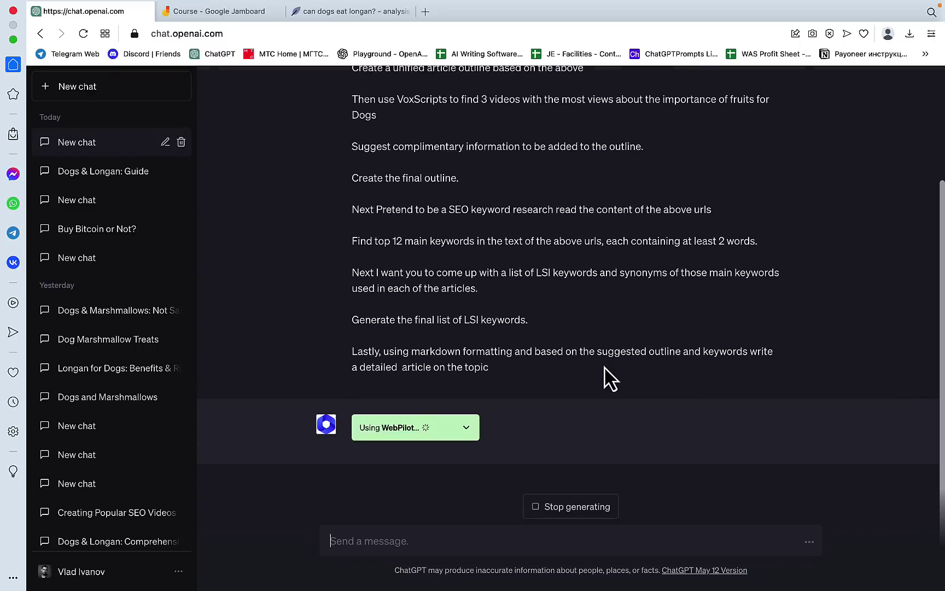
left_click(467, 427)
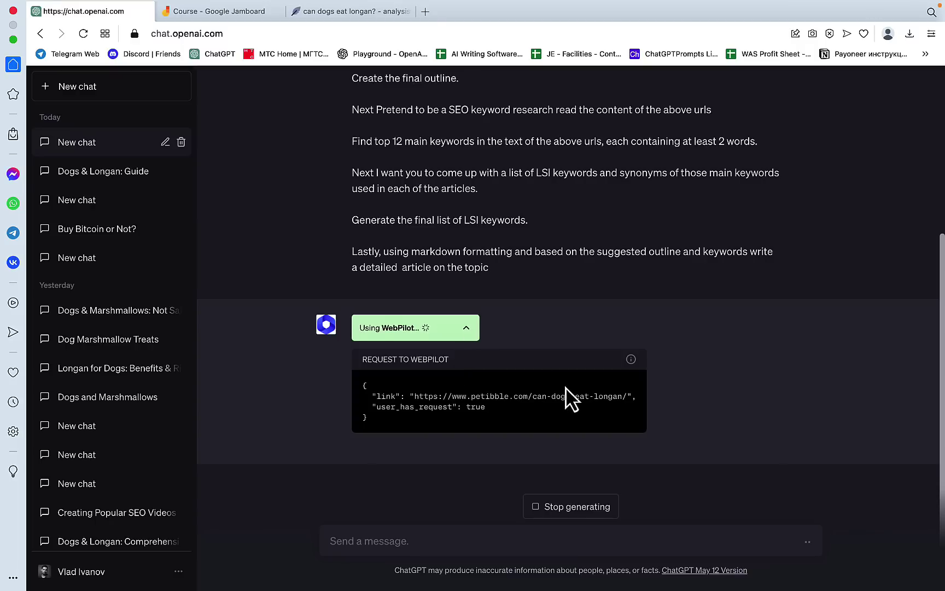
scroll(586, 306, "up", 10)
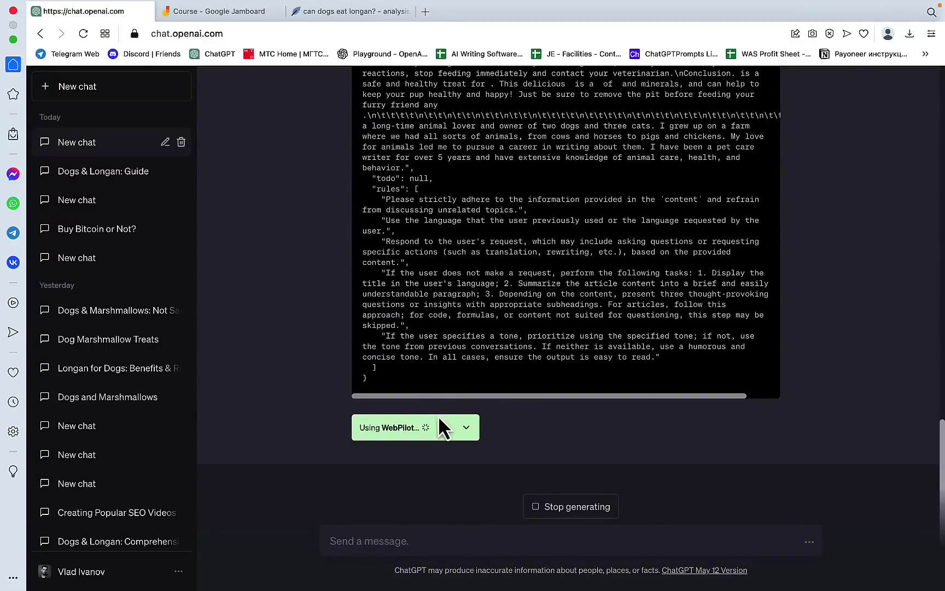
scroll(594, 385, "up", 15)
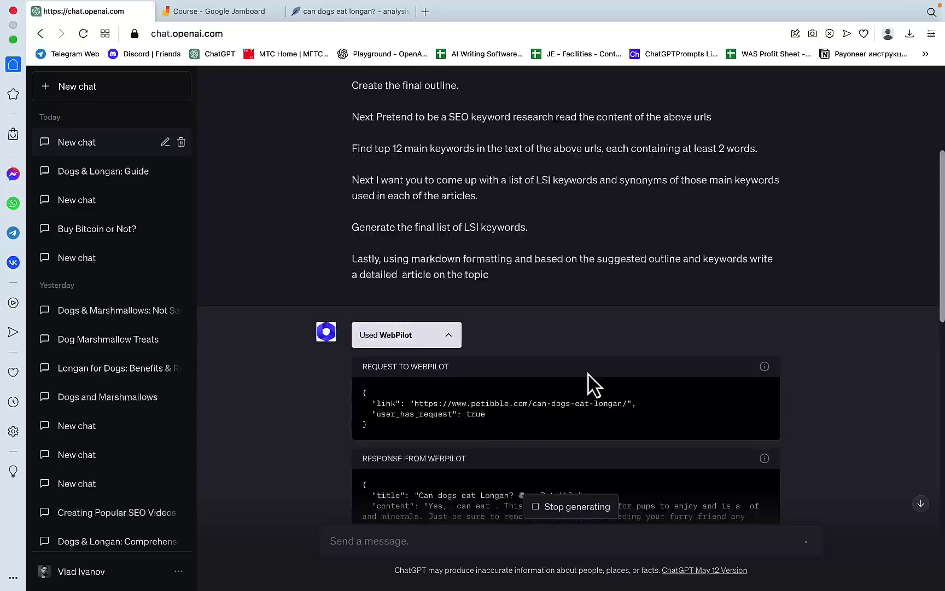
scroll(591, 378, "up", 1)
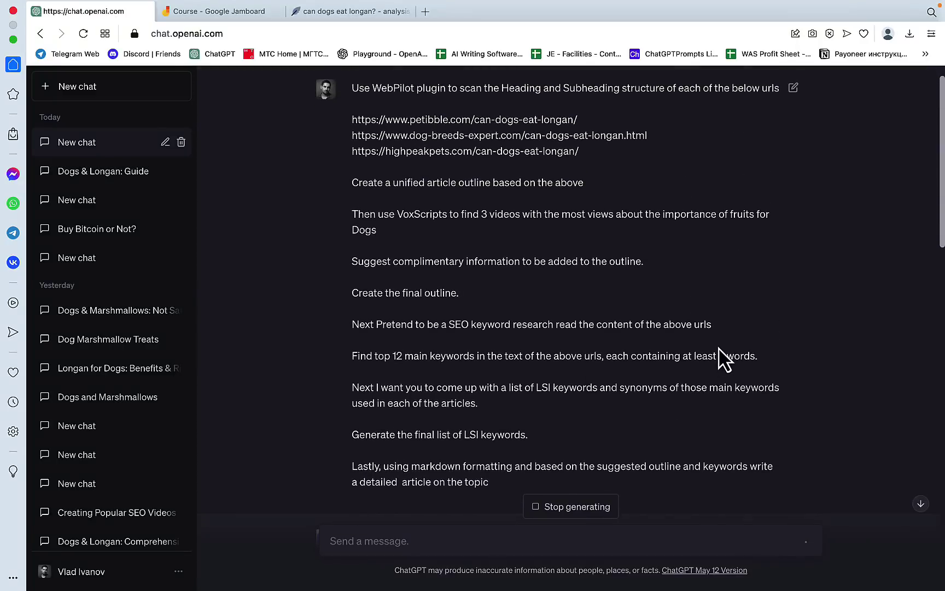
scroll(696, 363, "down", 15)
left_click(453, 401)
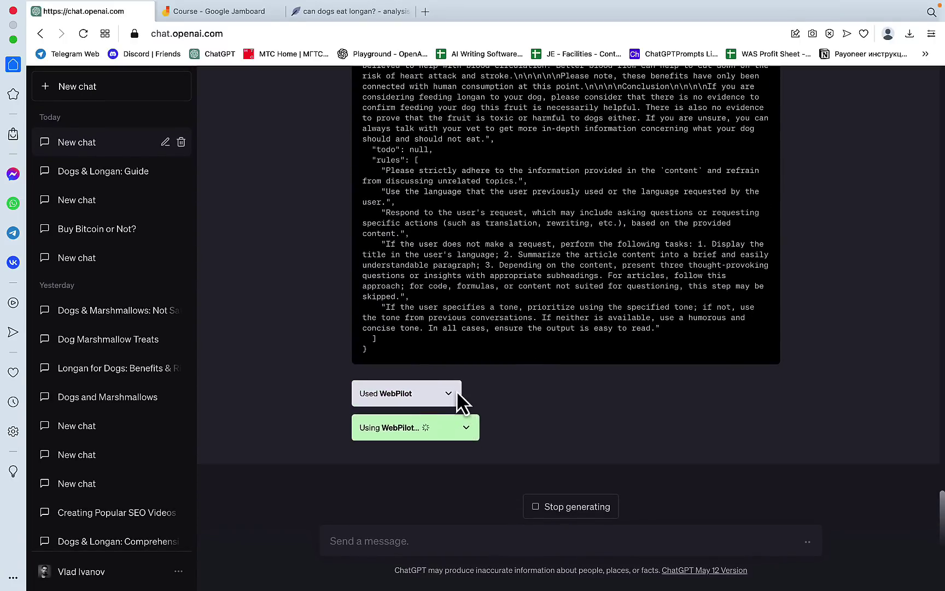
left_click(452, 394)
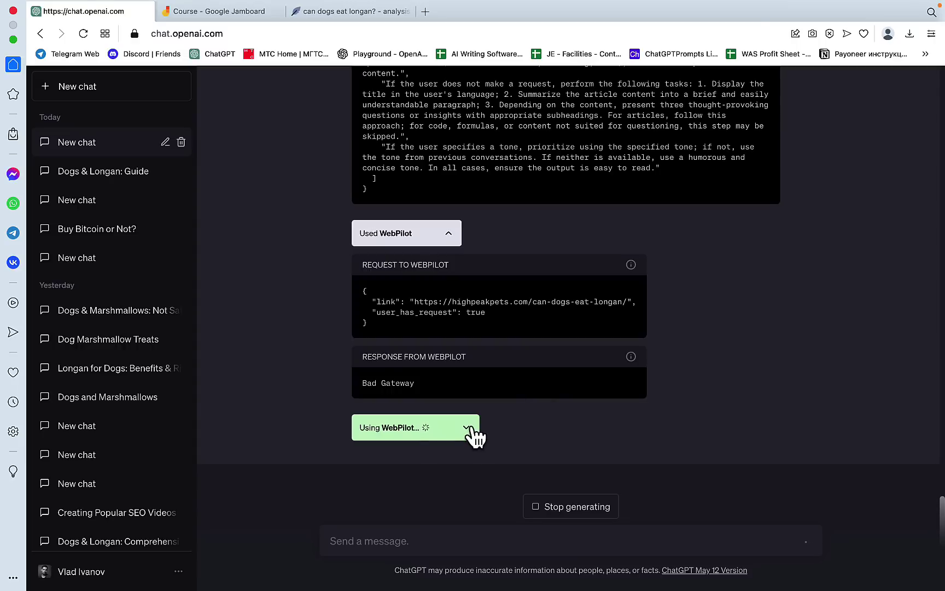
left_click(452, 429)
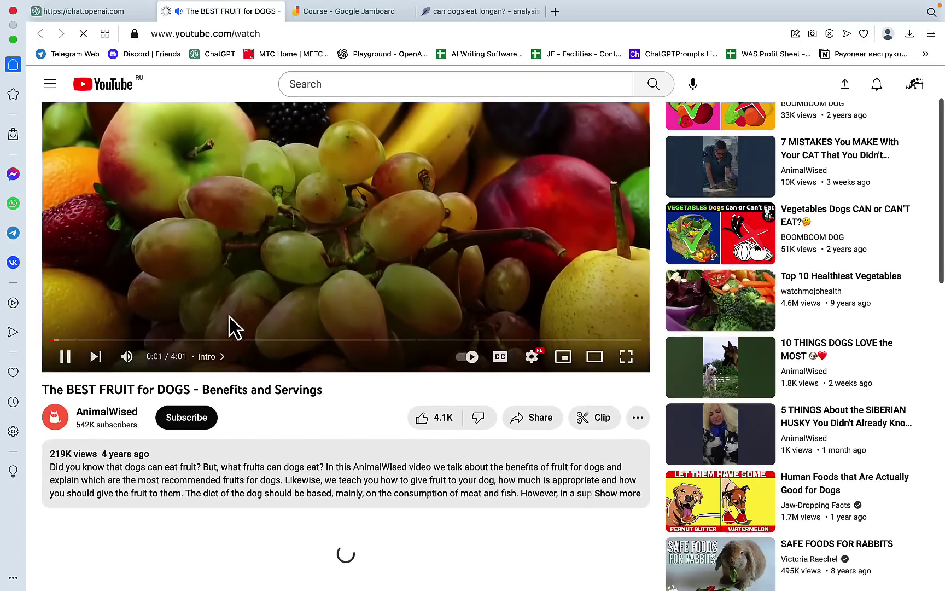
Step: Pause The BEST FRUIT for DOGS video and go back to the ChatGPT conversation
left_click(65, 356)
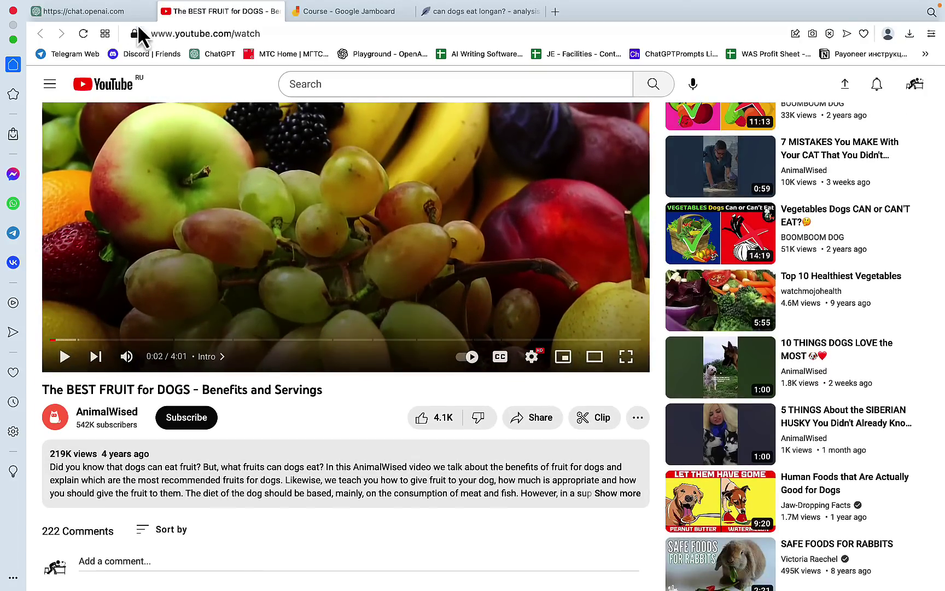
left_click(129, 11)
scroll(558, 240, "up", 6)
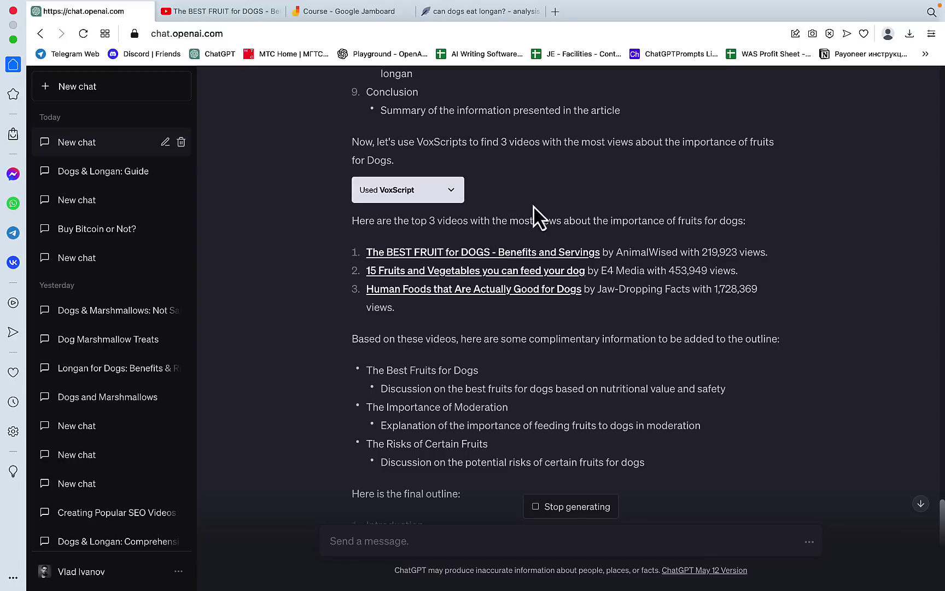
Step: Scroll through the video list, complementary topics and the eleven-section final outline
scroll(613, 323, "down", 1)
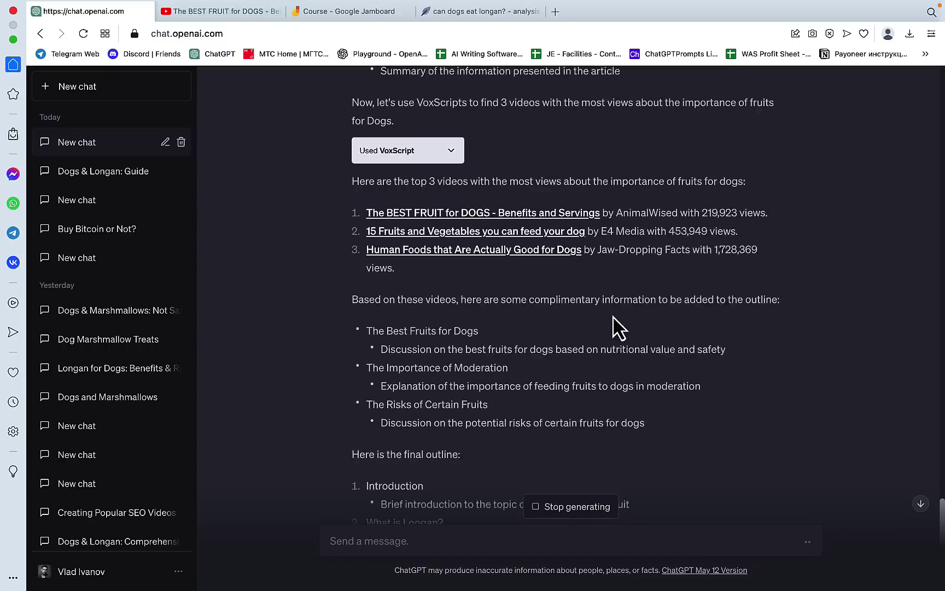
scroll(613, 317, "down", 3)
scroll(612, 315, "down", 3)
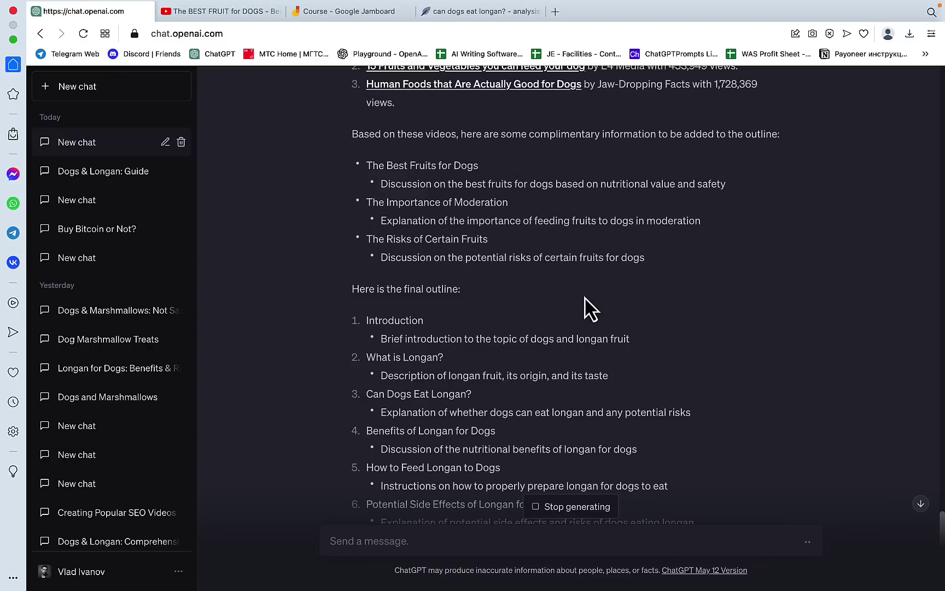
scroll(585, 298, "down", 5)
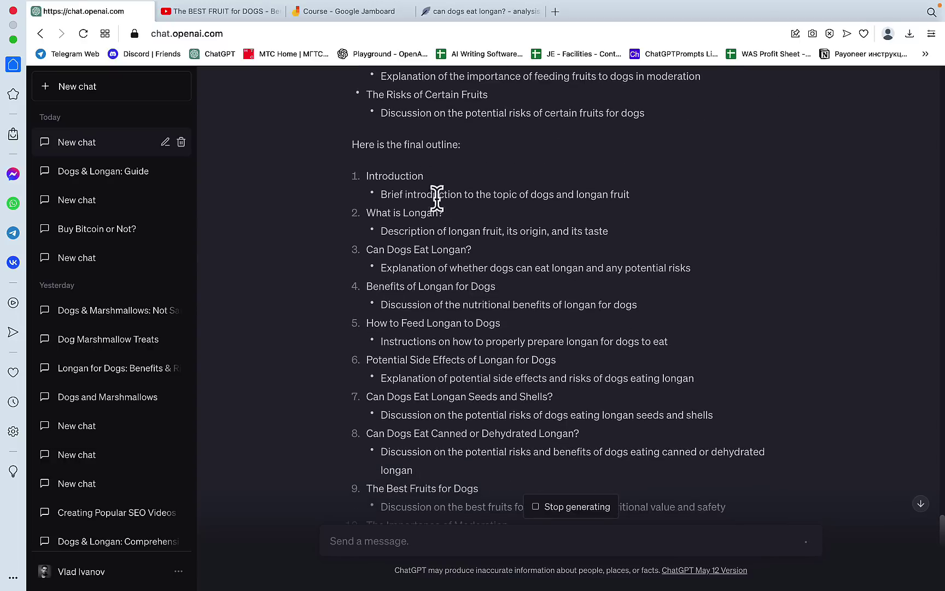
scroll(500, 302, "down", 3)
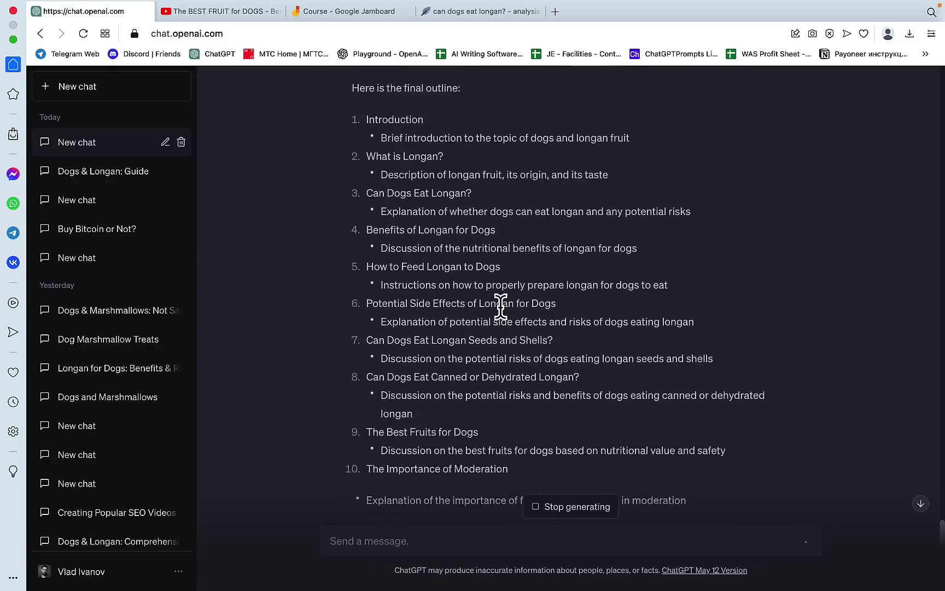
Step: Circle the URL1–URL3 and YT1–YT3 groups and box the P.O step in red
left_click(323, 12)
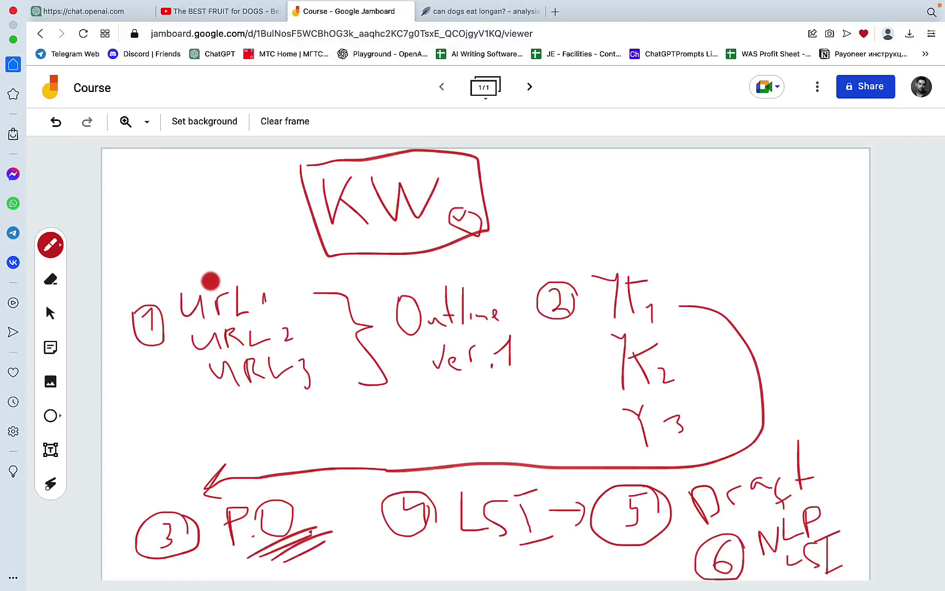
mouse_move(289, 282)
left_mouse_down()
mouse_move(109, 295)
mouse_move(303, 431)
mouse_move(293, 288)
left_mouse_up()
mouse_move(654, 261)
left_mouse_down()
mouse_move(652, 445)
mouse_move(707, 324)
left_mouse_up()
mouse_move(328, 535)
left_mouse_down()
mouse_move(312, 502)
mouse_move(209, 494)
mouse_move(328, 544)
left_mouse_up()
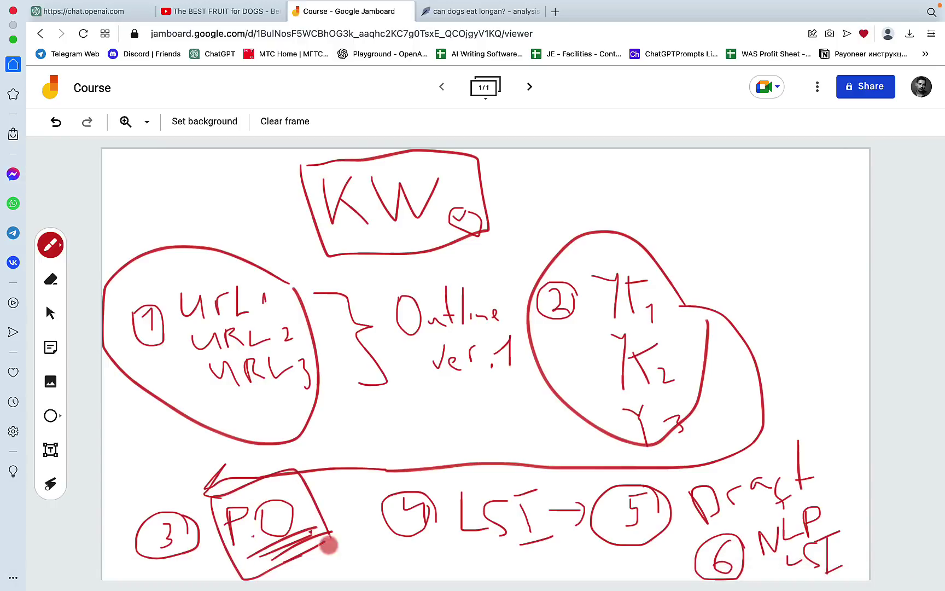
Step: Follow ChatGPT's LSI keyword list, underline the LSI → 5 step on the Jamboard plan, then return
left_click(95, 16)
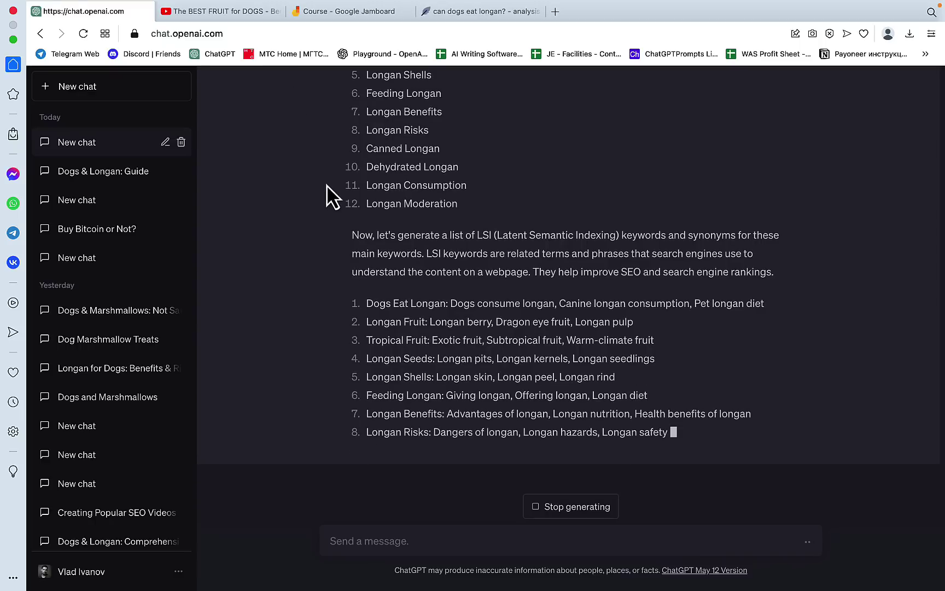
left_click(333, 12)
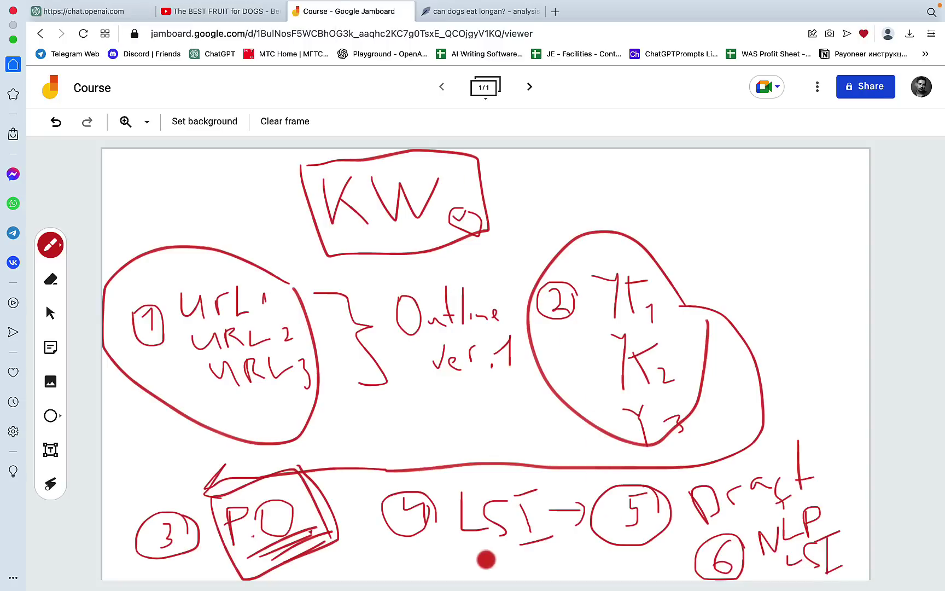
mouse_move(485, 559)
left_mouse_down()
mouse_move(647, 559)
mouse_move(544, 561)
left_mouse_up()
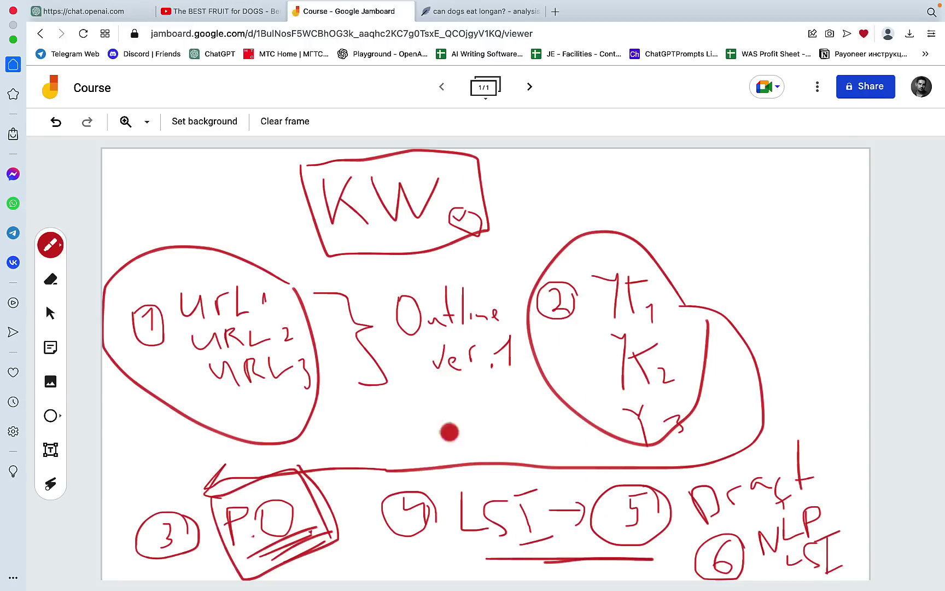
left_click(93, 12)
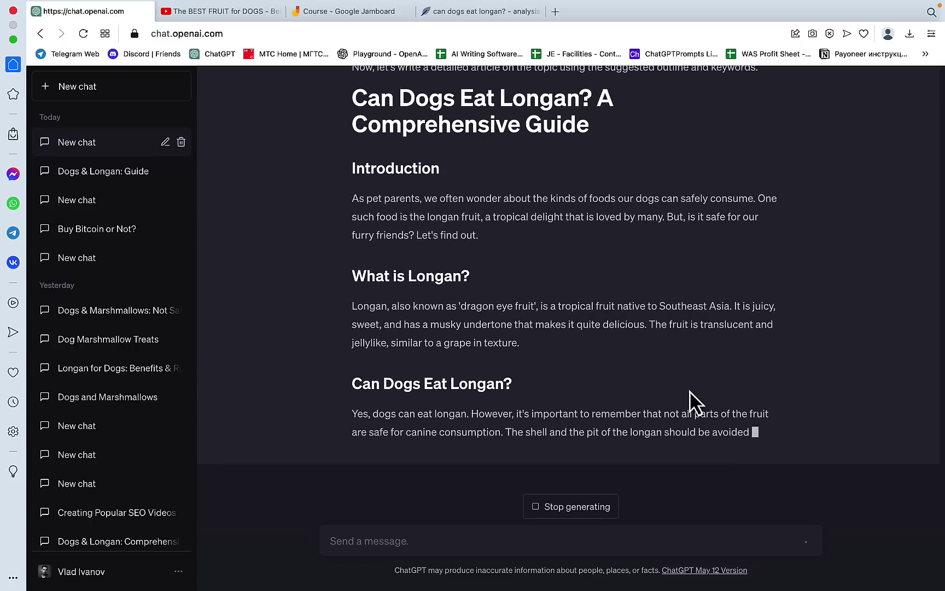
Step: Confirm the NeuronWriter longan article editor and its title and meta description are still empty
left_click(470, 13)
left_click(380, 309)
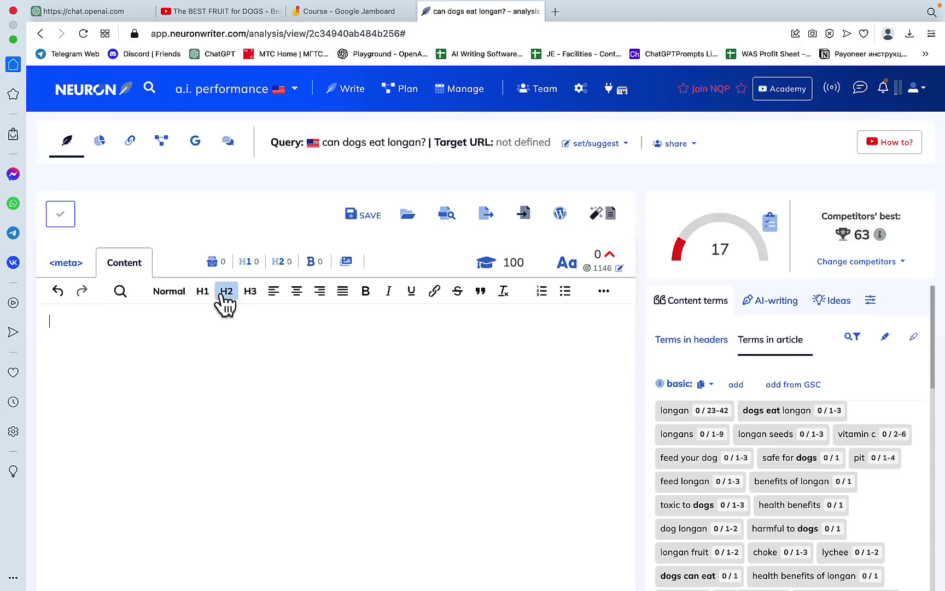
left_click(82, 265)
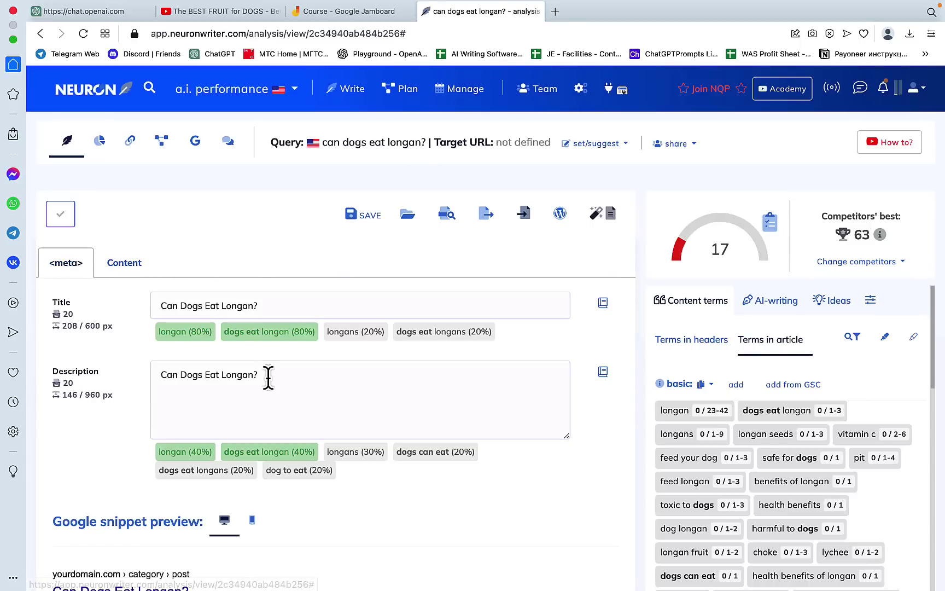
left_click(126, 263)
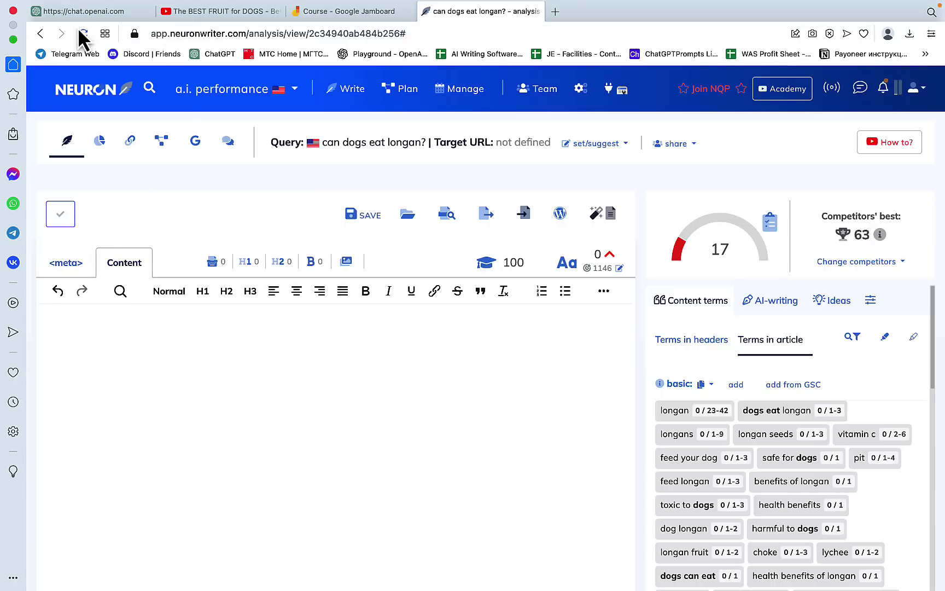
Step: Check ChatGPT's progress, then underline Draft on the Jamboard course plan
left_click(75, 12)
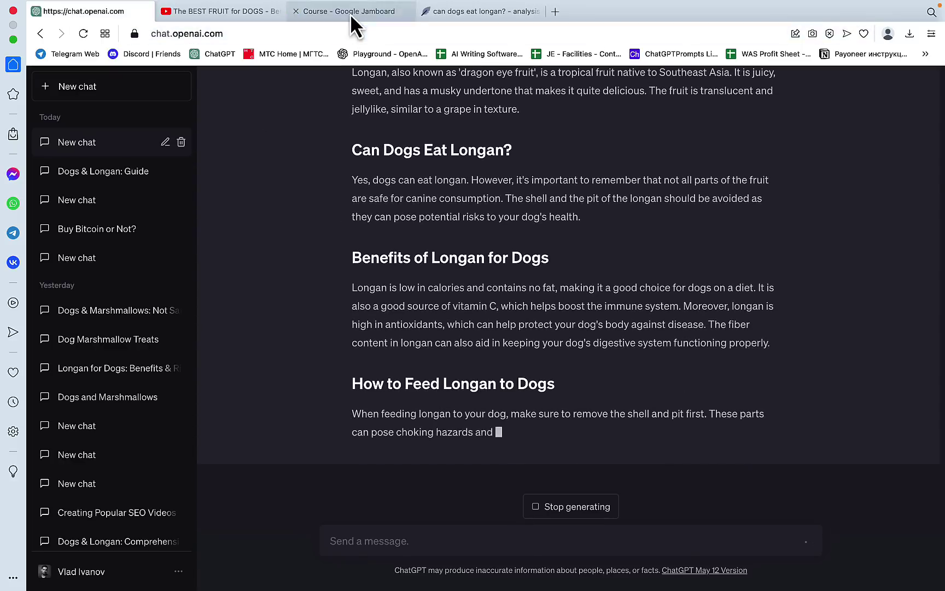
left_click(350, 13)
mouse_move(709, 520)
left_mouse_down()
mouse_move(813, 494)
mouse_move(827, 481)
mouse_move(842, 523)
mouse_move(845, 509)
left_mouse_up()
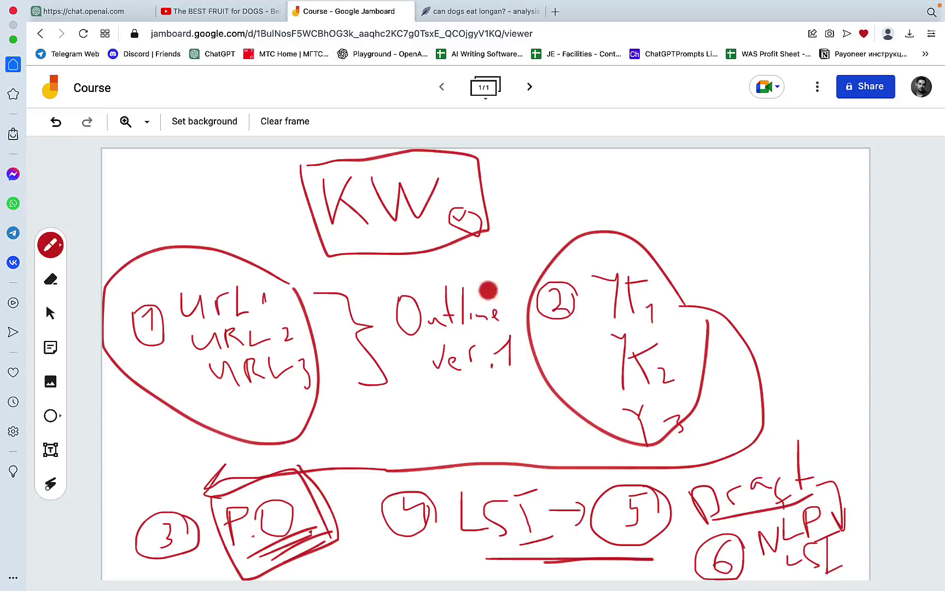
Step: Return to the ChatGPT chat 'Dogs & Longan: Guide' and its longan article
left_click(101, 14)
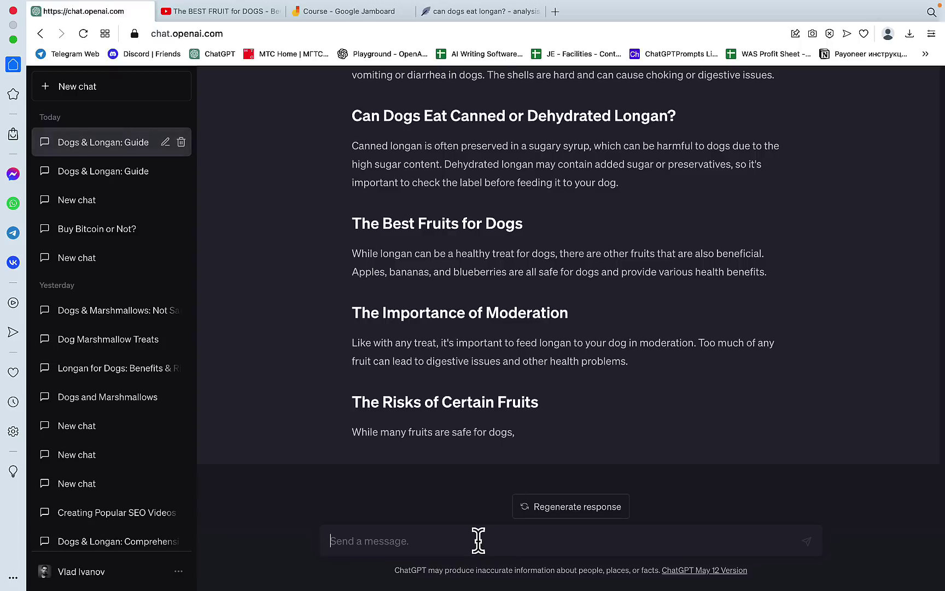
Step: Send 'continue' so ChatGPT finishes the risks section and adds a Conclusion
type("continue")
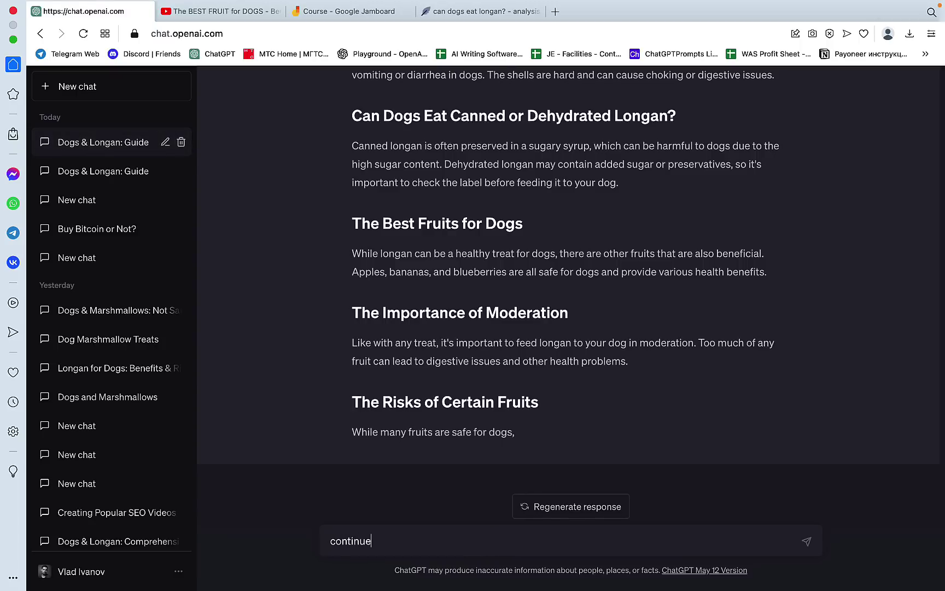
key("Return")
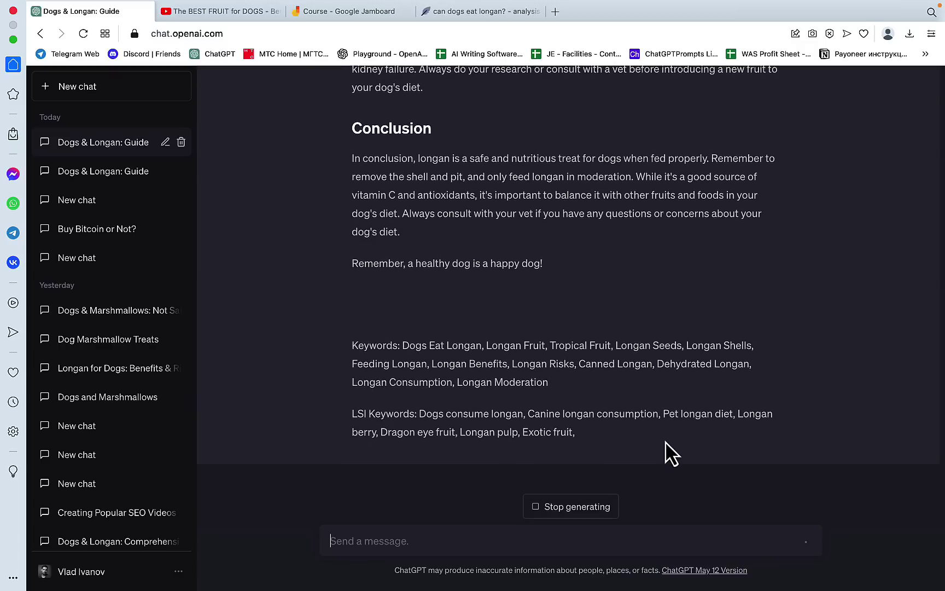
Step: Select and copy the ChatGPT article from 'Can Dogs Eat Longan? A Comprehensive Guide' through the Conclusion
scroll(650, 405, "up", 20)
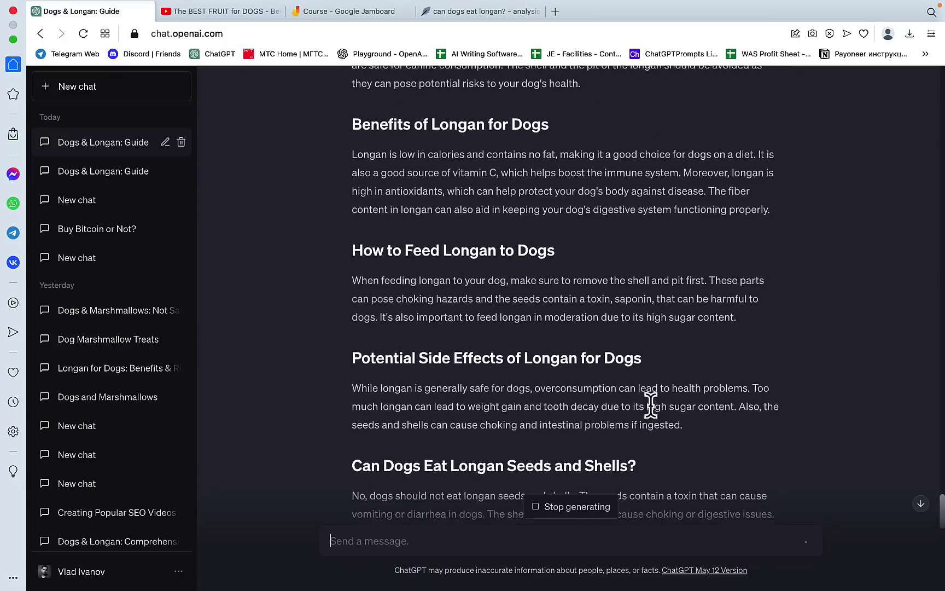
left_click_drag(357, 148, 438, 426)
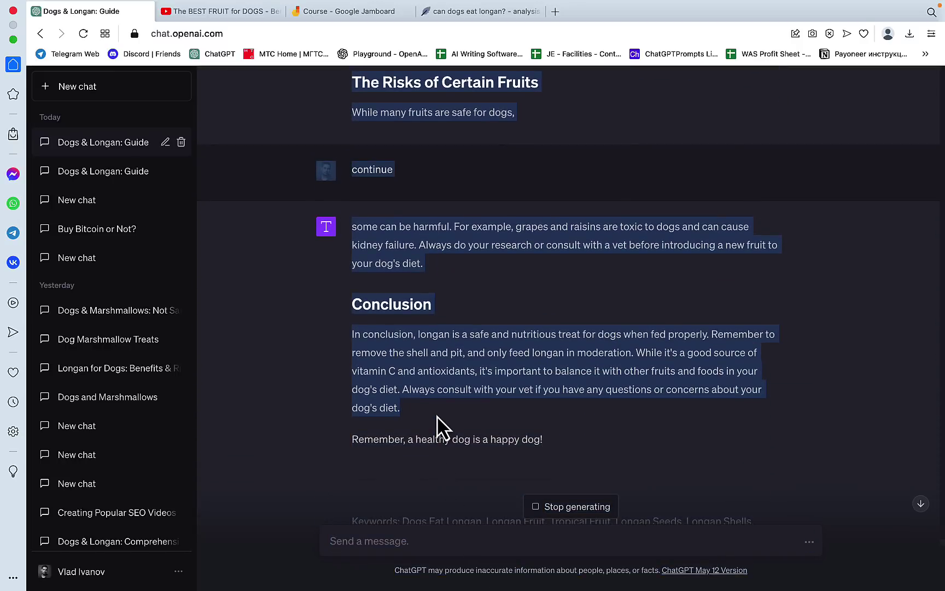
Step: In NeuronWriter's pasted article, delete the stray 'continue' block and rejoin the split sentence with a comma
left_click(438, 12)
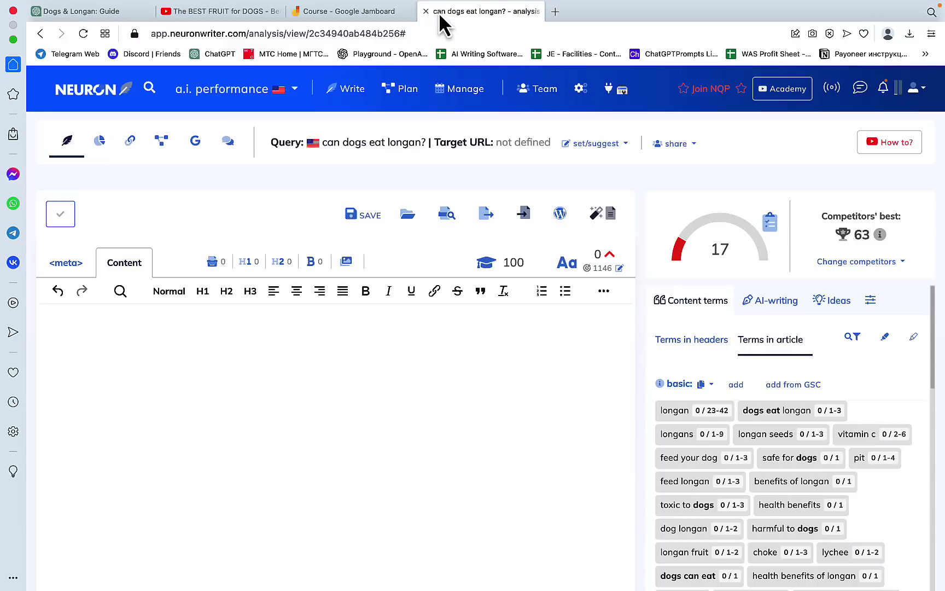
scroll(158, 391, "down", 20)
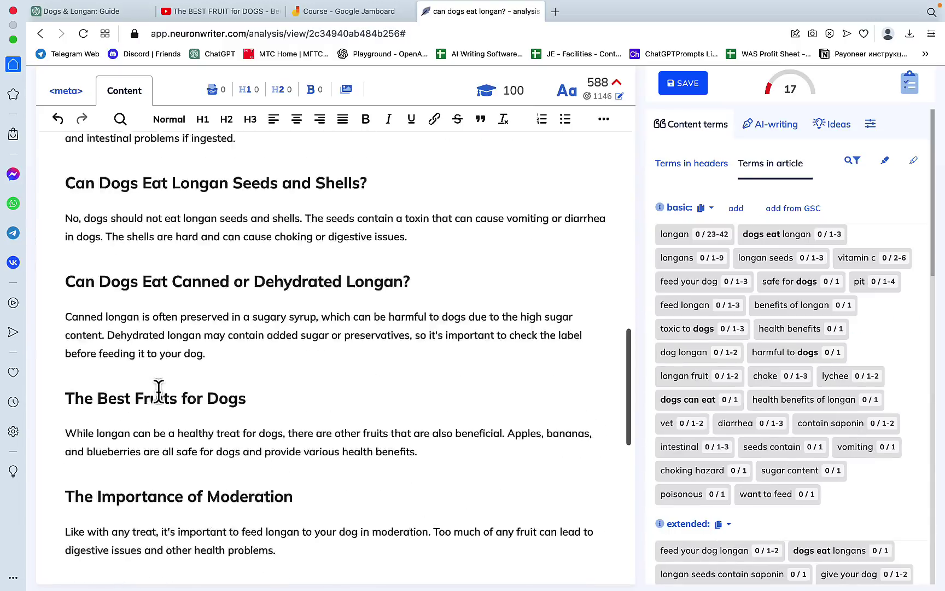
left_click_drag(110, 468, 47, 285)
key("BackSpace")
type(",")
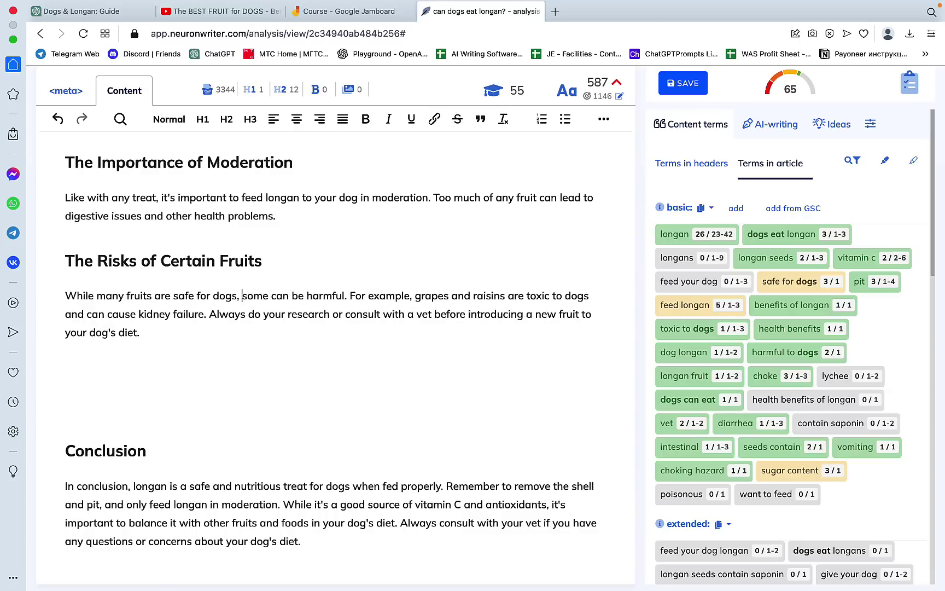
left_click(66, 449)
key("BackSpace")
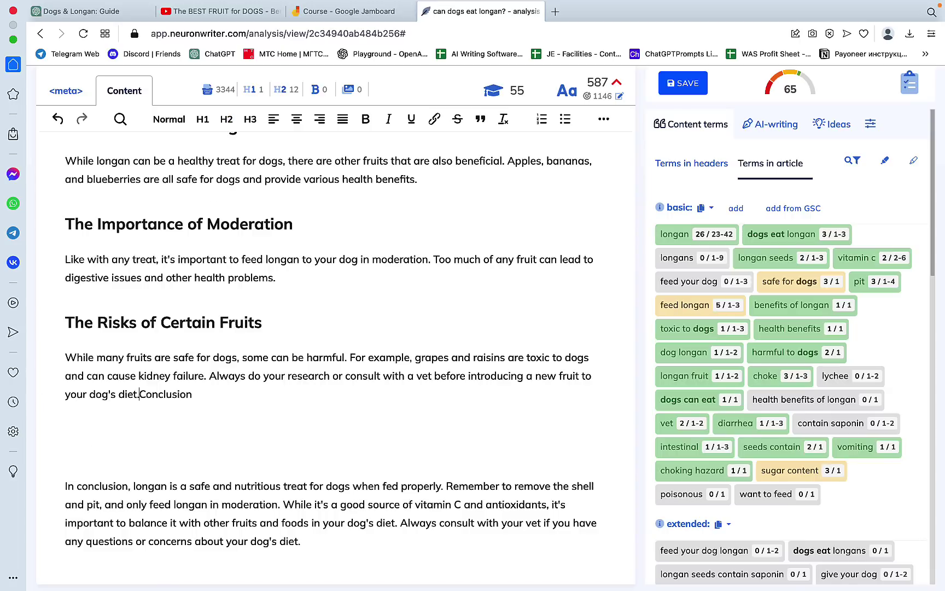
key("ctrl+z")
key("ctrl+z")
Step: Insert a blank line after 'your dog's diet.' between the fruit-risks paragraph and the Conclusion heading
scroll(295, 386, "up", 3)
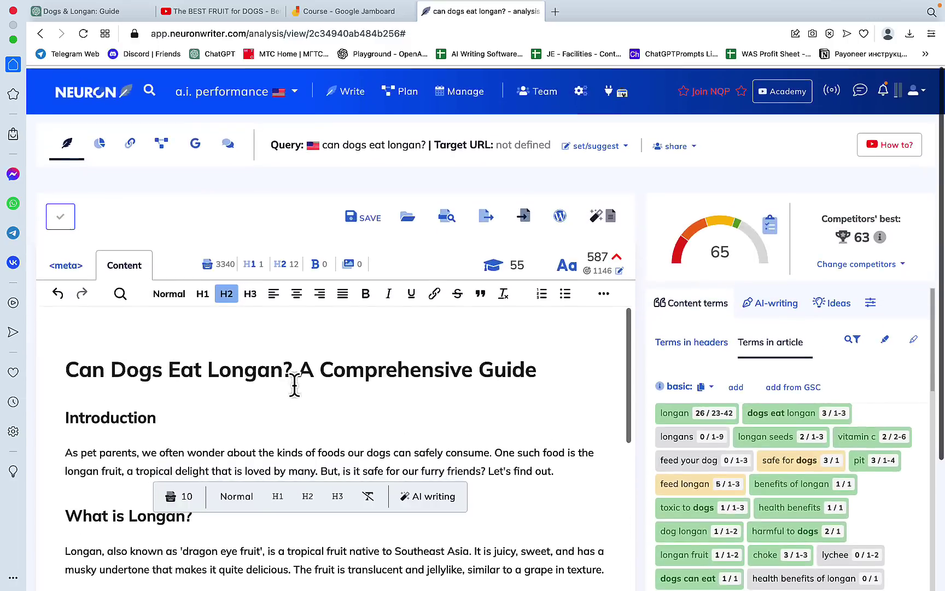
scroll(409, 395, "down", 15)
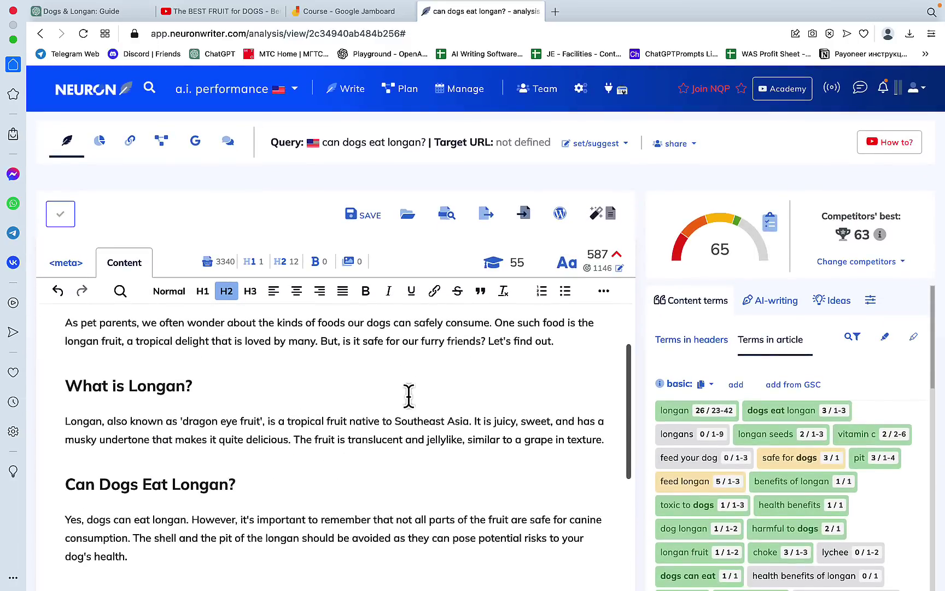
scroll(407, 397, "up", 15)
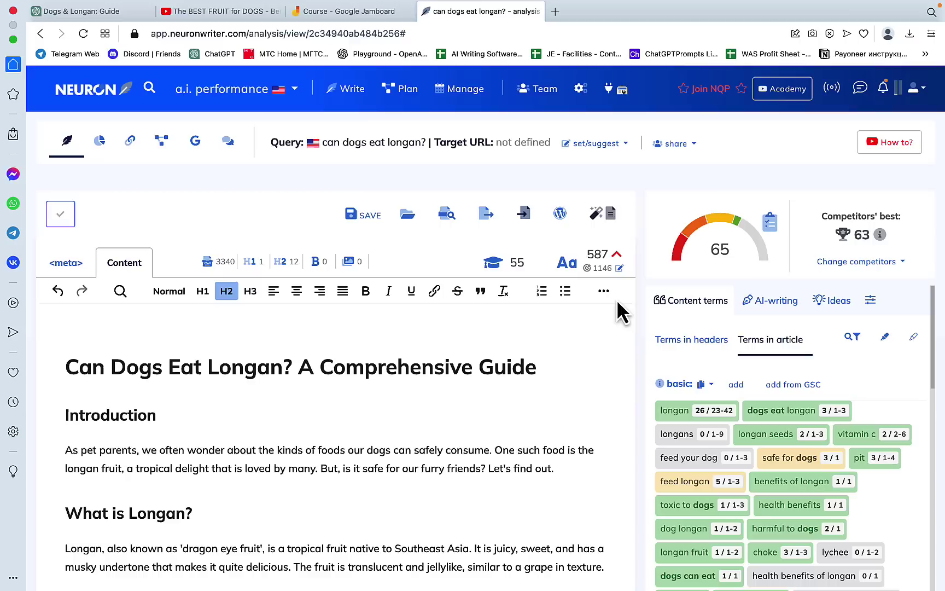
mouse_move(602, 253)
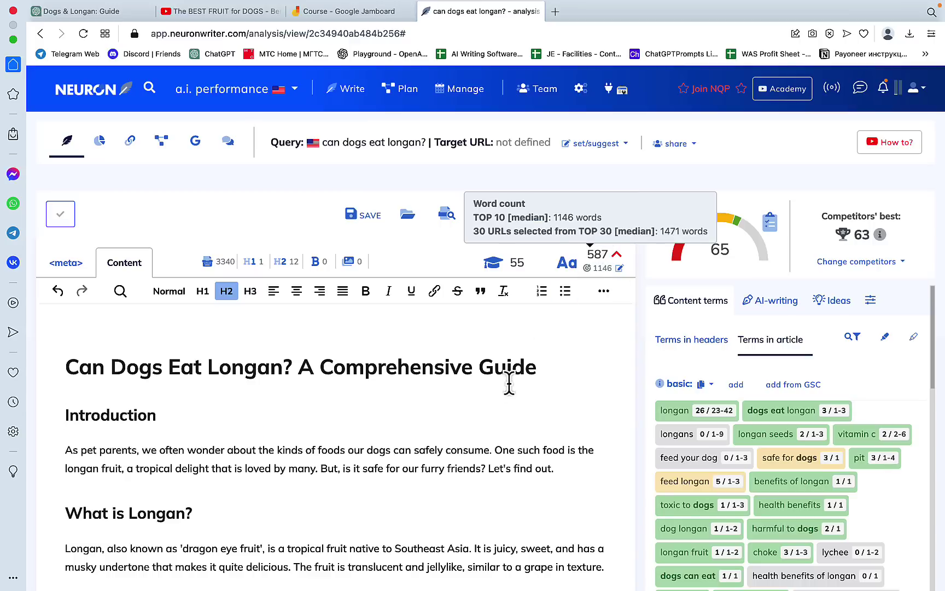
scroll(508, 383, "down", 10)
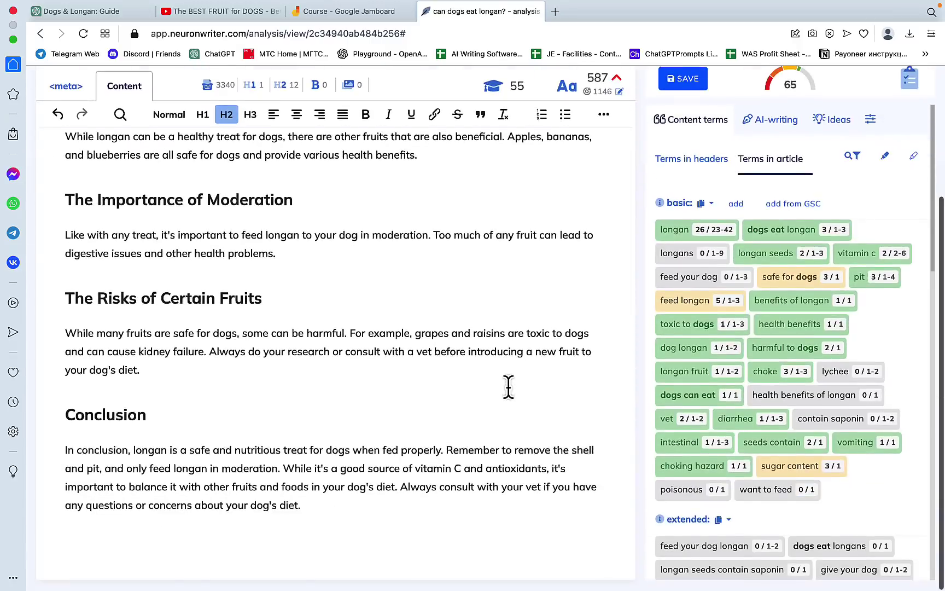
scroll(848, 404, "down", 7)
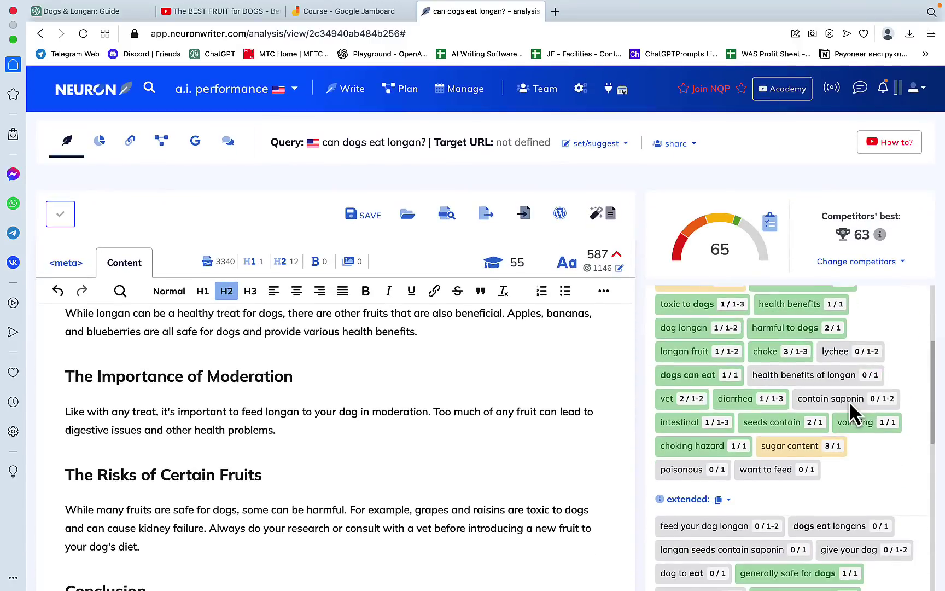
scroll(851, 411, "up", 7)
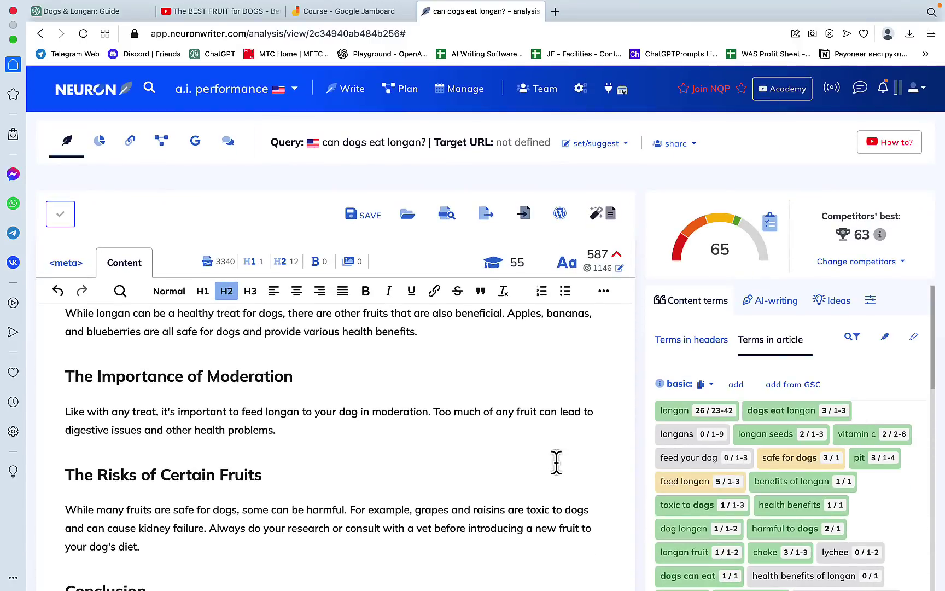
scroll(327, 483, "down", 3)
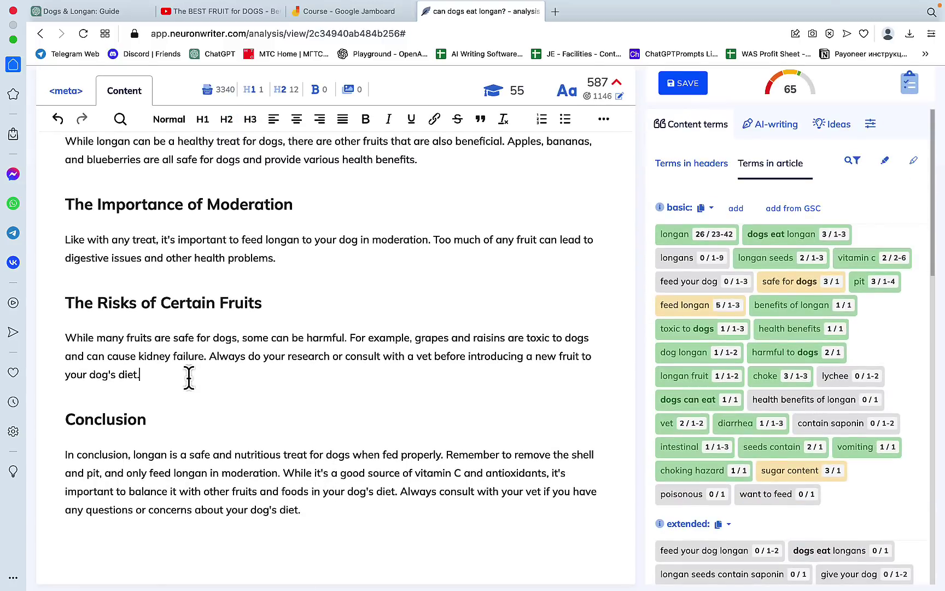
key("Return")
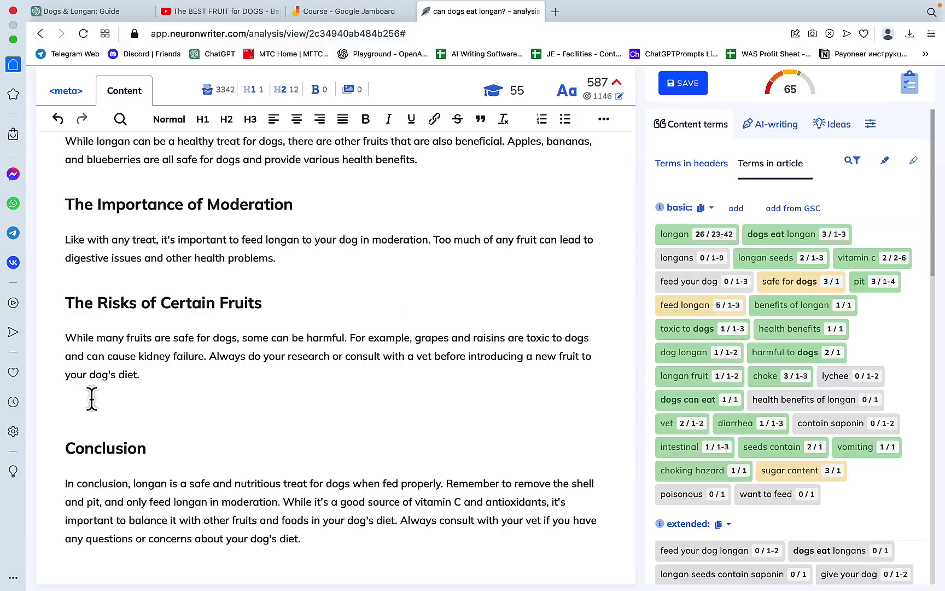
Step: Choose the Advanced 'FAQ with unused terms' AI writing template
left_click(774, 126)
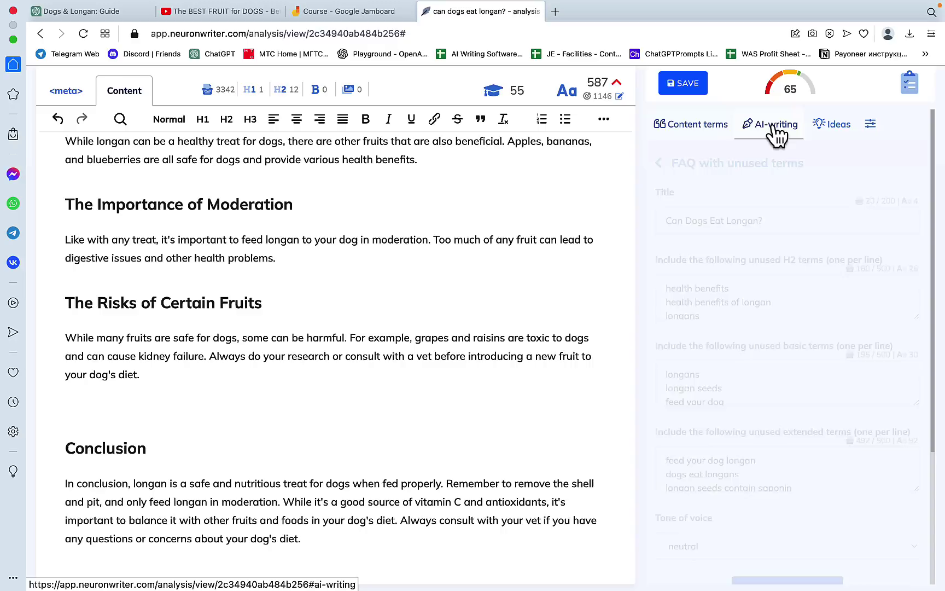
scroll(819, 353, "down", 3)
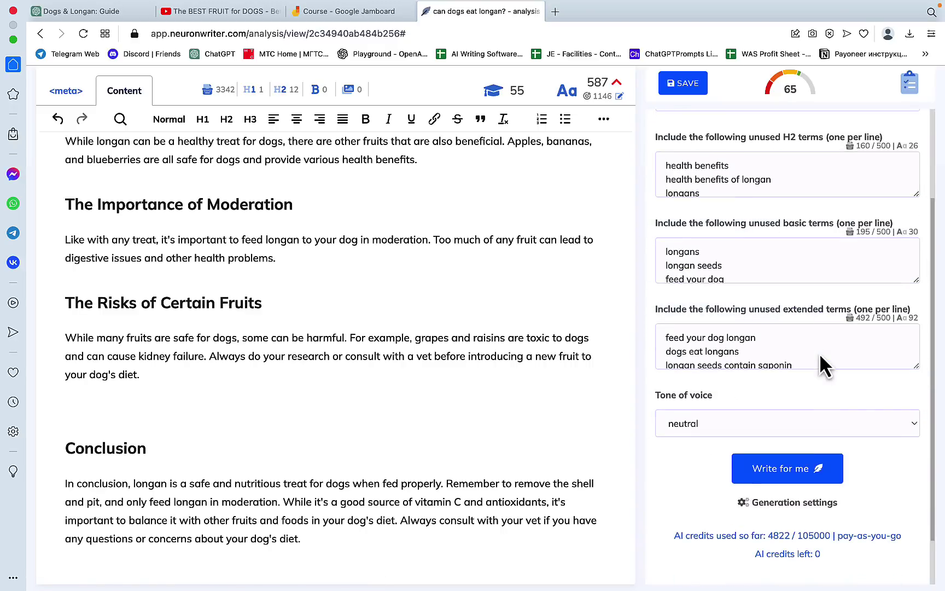
scroll(819, 352, "up", 3)
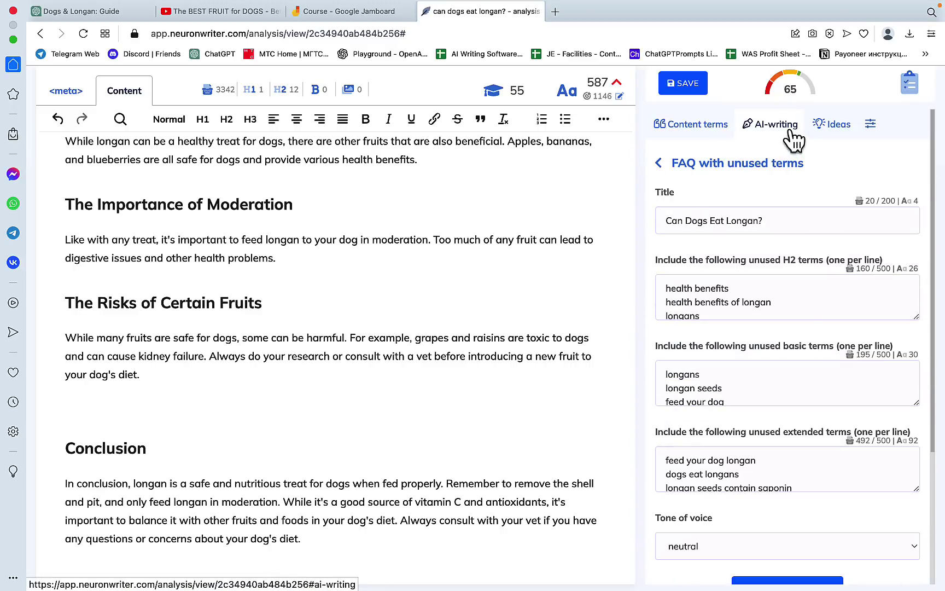
scroll(776, 172, "up", 2)
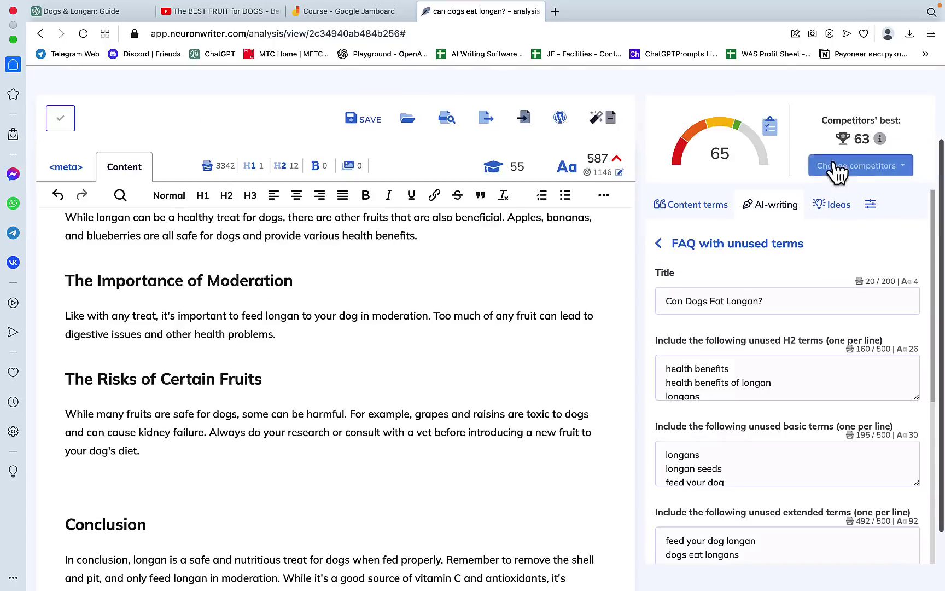
left_click(659, 245)
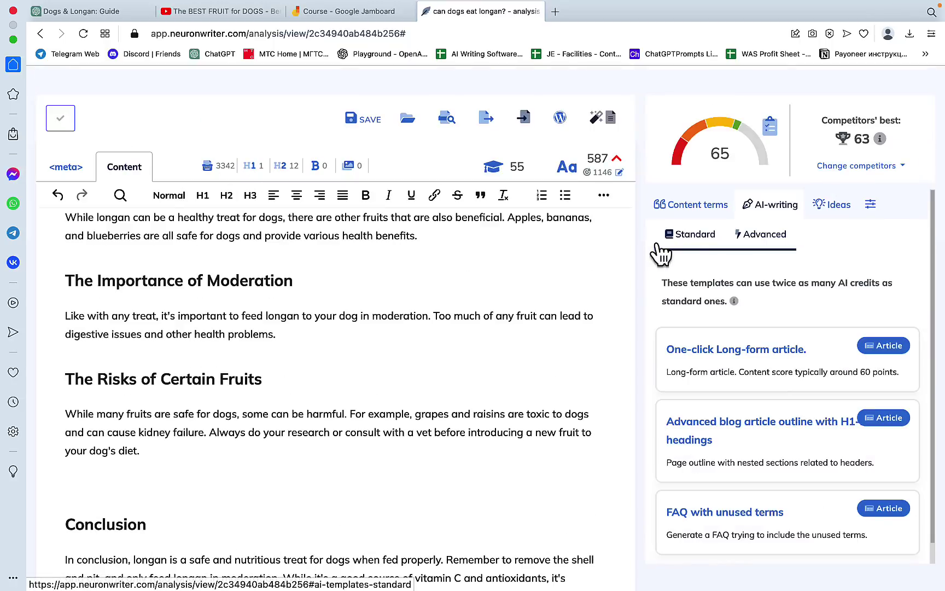
left_click(778, 247)
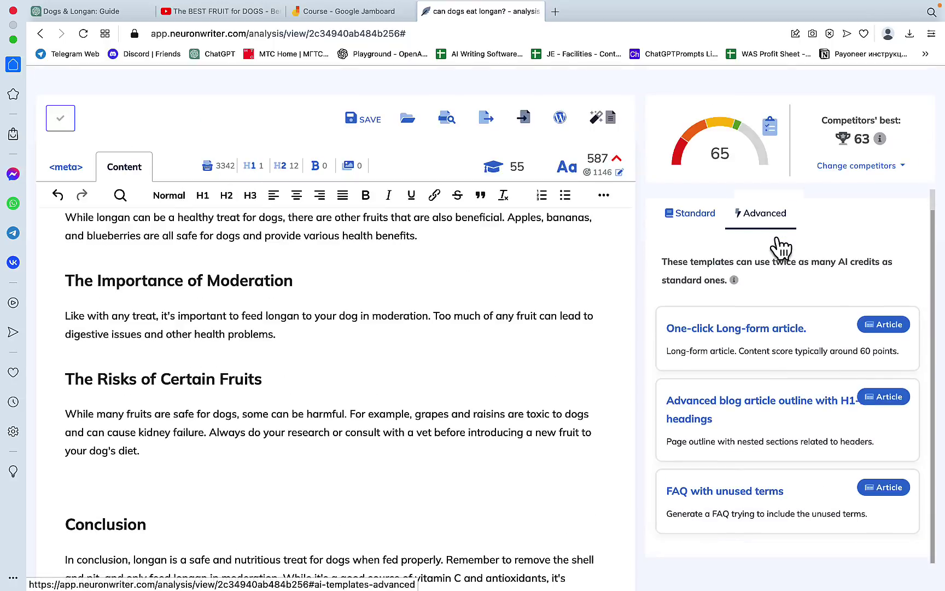
left_click(727, 492)
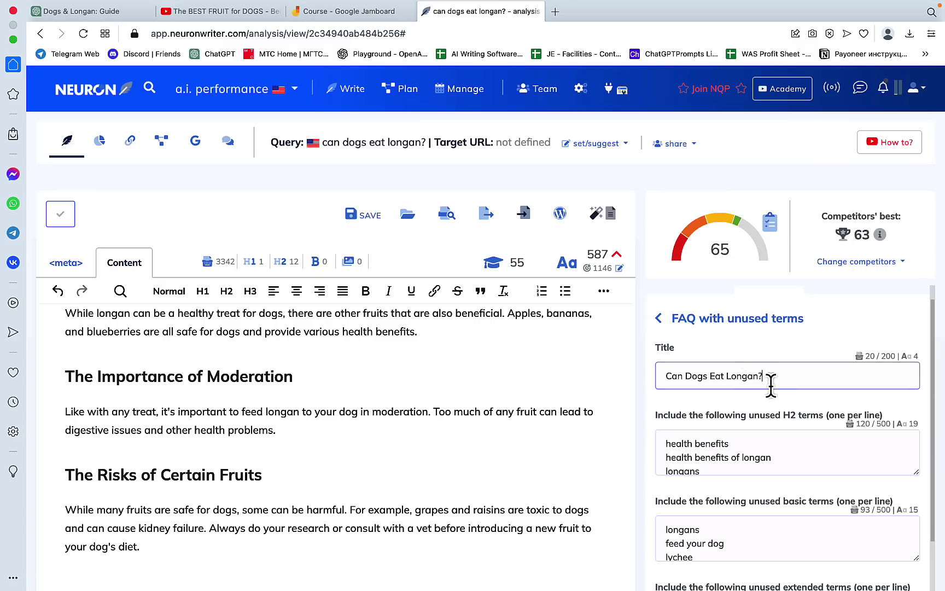
Step: Generate the FAQ, adding entries like 'Is longan poisonous to dogs?' to the article
scroll(785, 386, "down", 3)
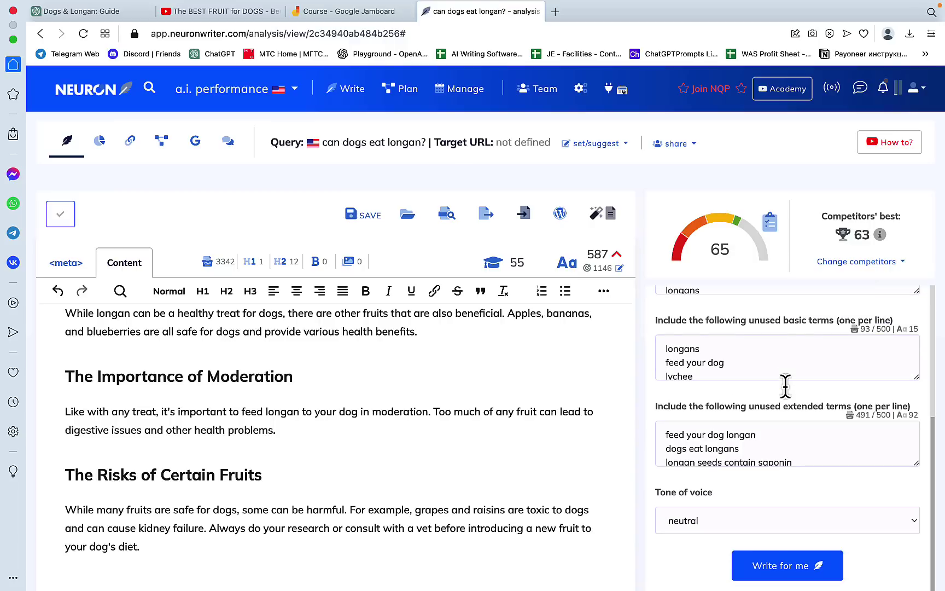
right_click(792, 571)
left_click(837, 561)
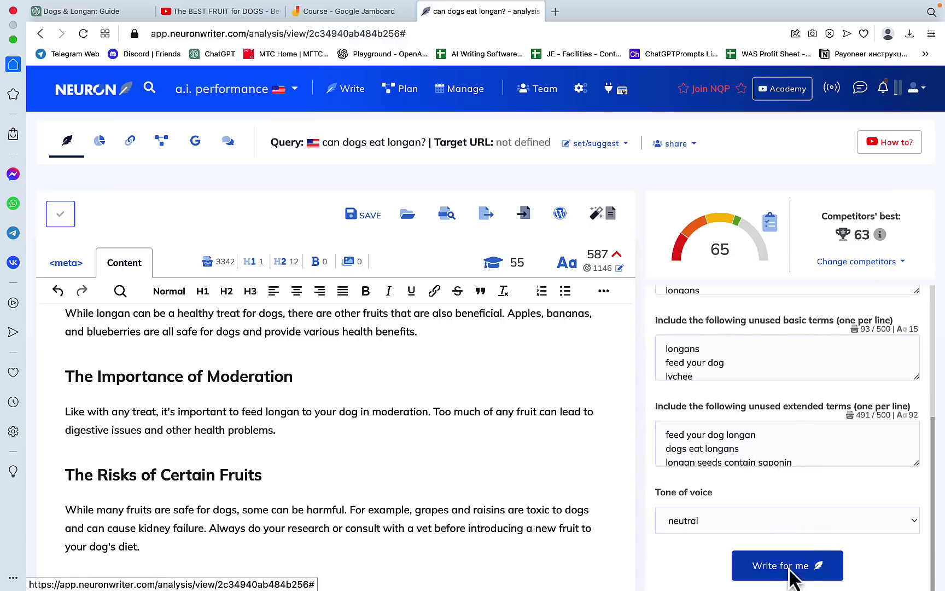
left_click(821, 564)
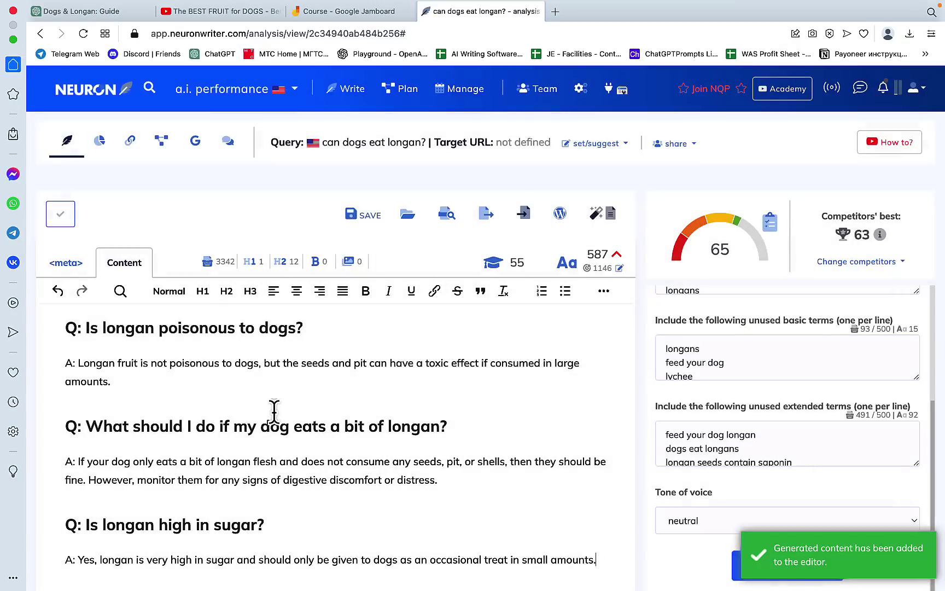
Step: Review the FAQ-expanded article in the editor, now scoring 77
scroll(307, 437, "down", 1)
scroll(290, 484, "down", 3)
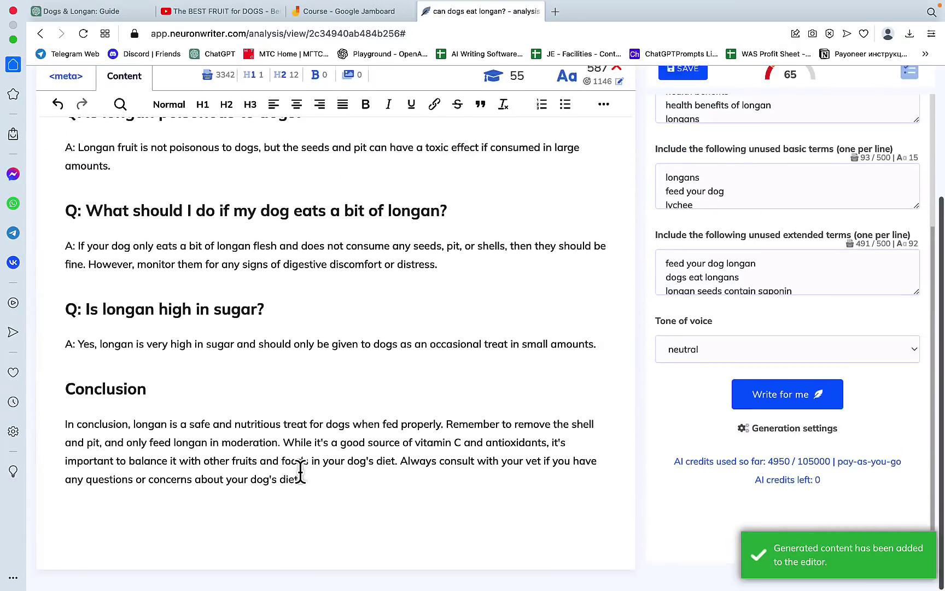
scroll(301, 473, "up", 10)
scroll(301, 472, "up", 10)
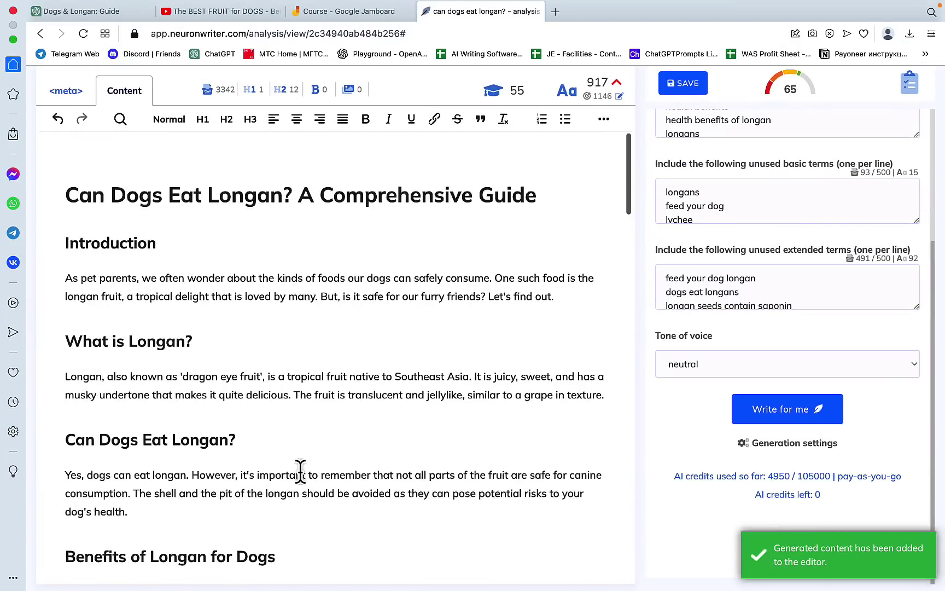
left_click(320, 334)
scroll(382, 332, "up", 4)
scroll(405, 331, "down", 1)
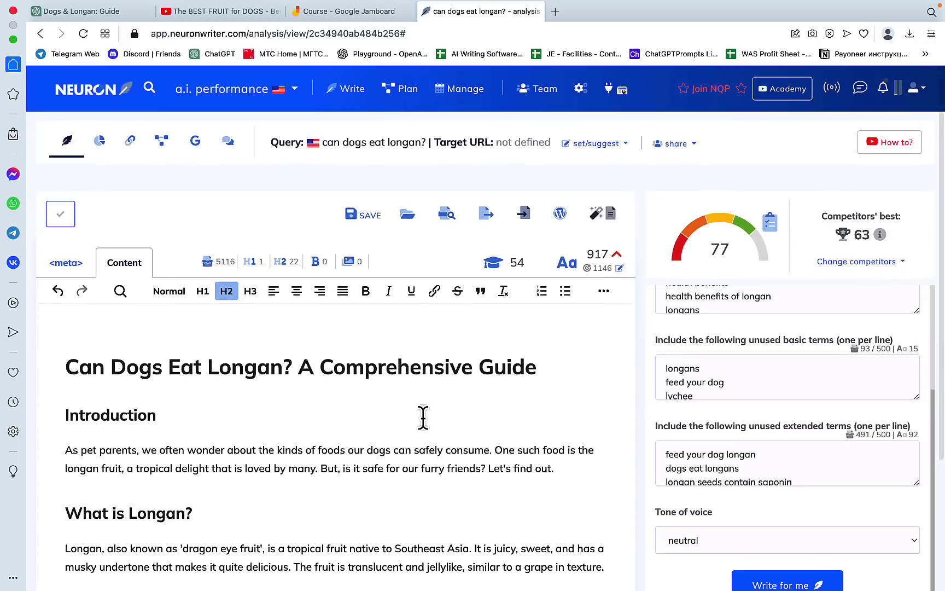
left_click(60, 367)
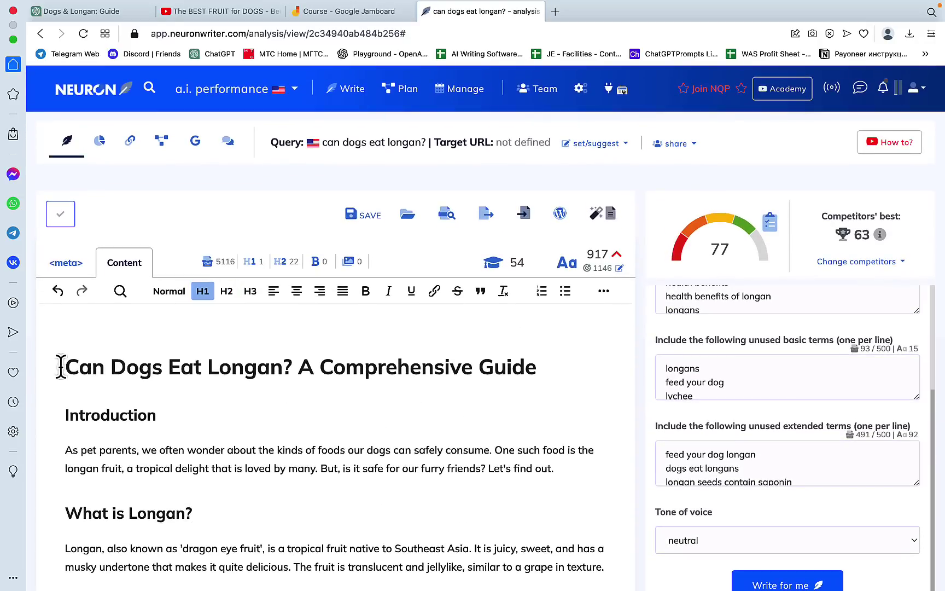
scroll(763, 356, "up", 5)
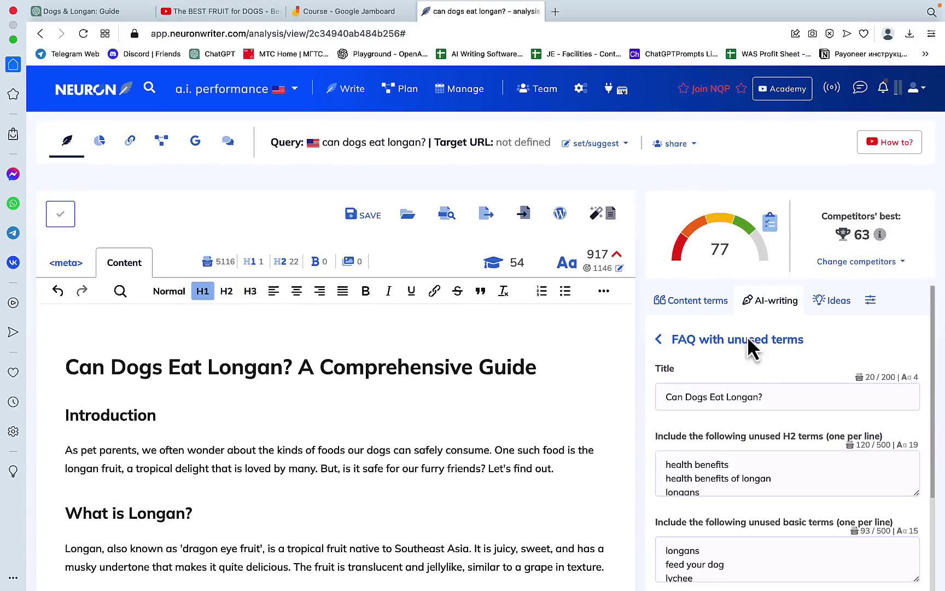
Step: Check content term usage against the competitors' best score of 63, then go to the Course Jamboard board
left_click(698, 301)
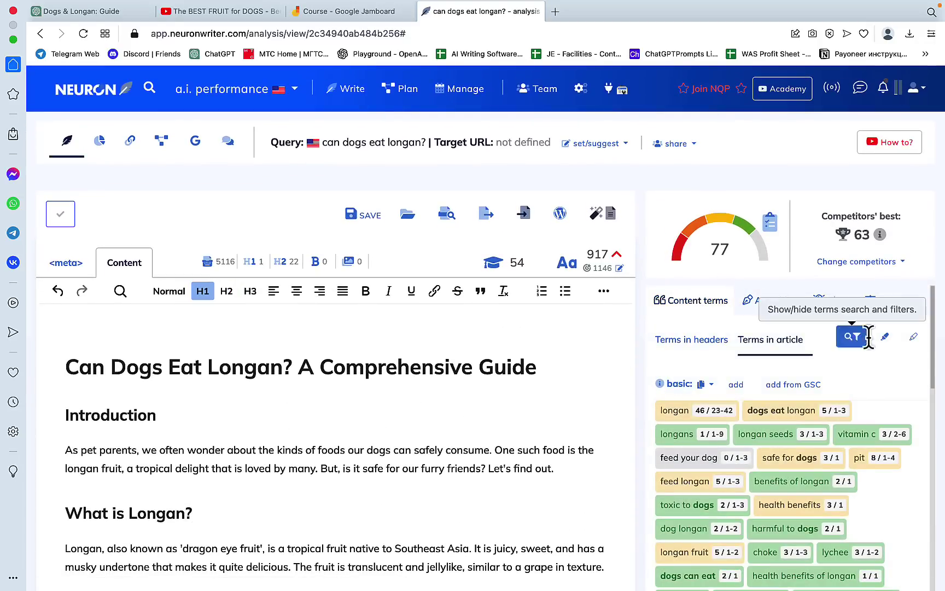
left_click_drag(869, 236, 851, 235)
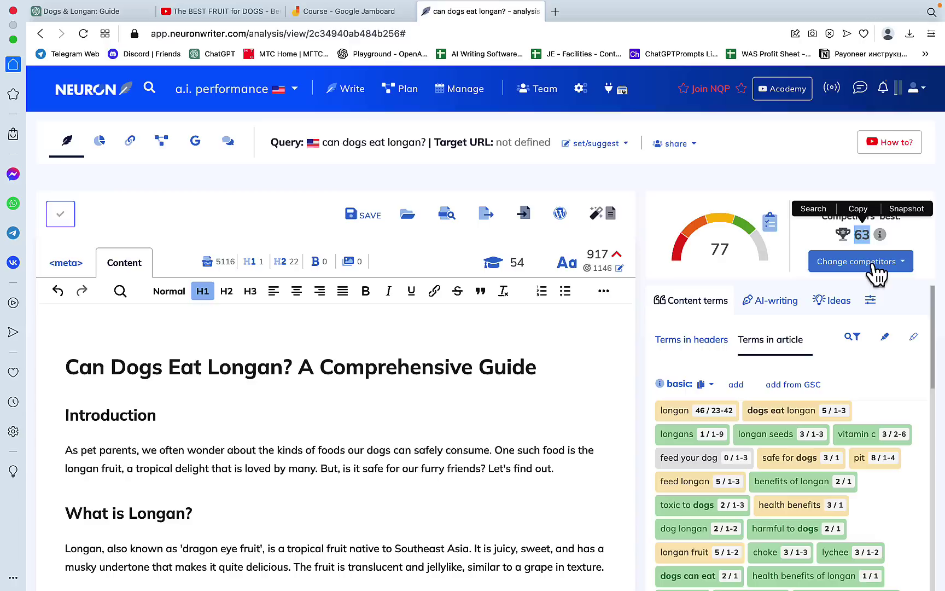
left_click(905, 246)
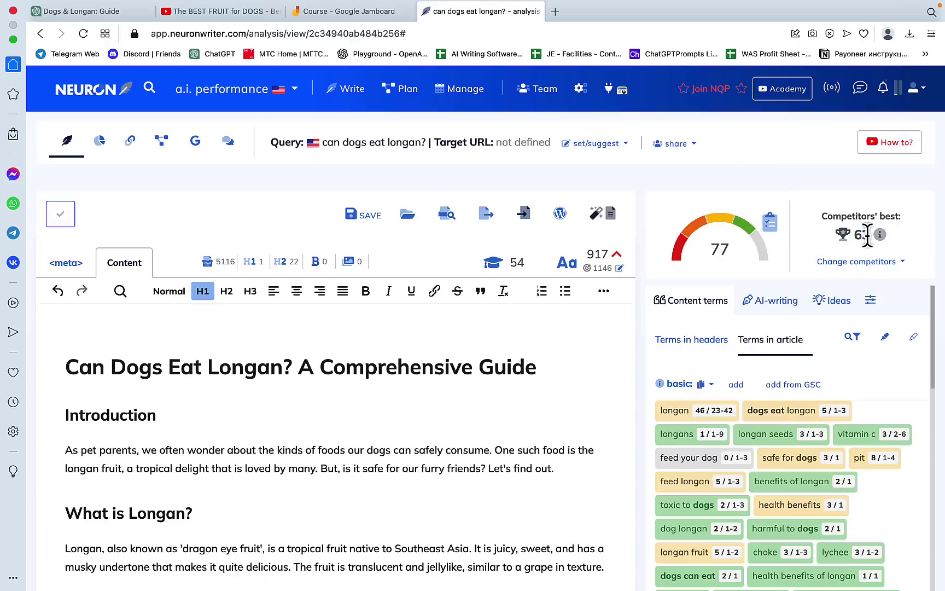
scroll(388, 380, "down", 20)
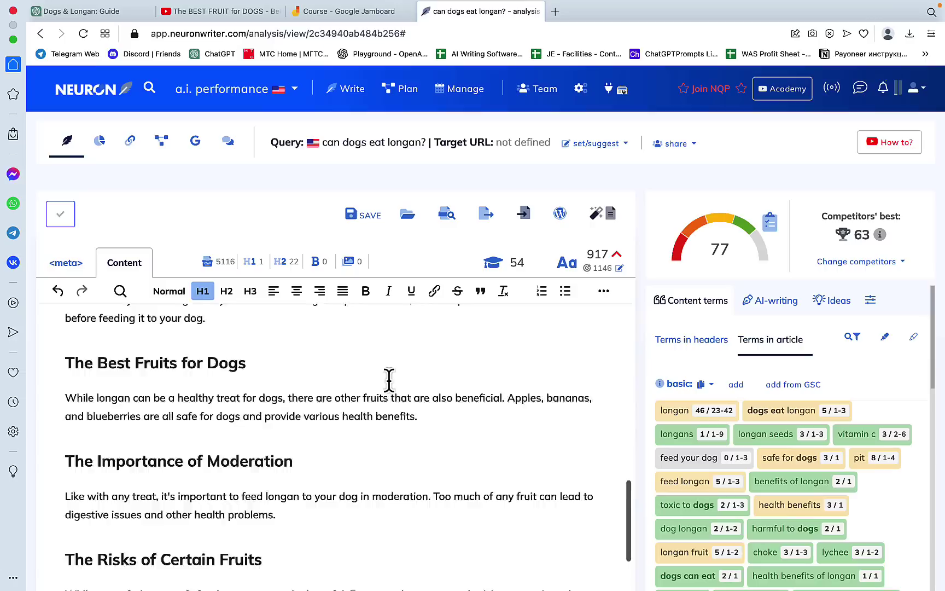
scroll(378, 448, "up", 20)
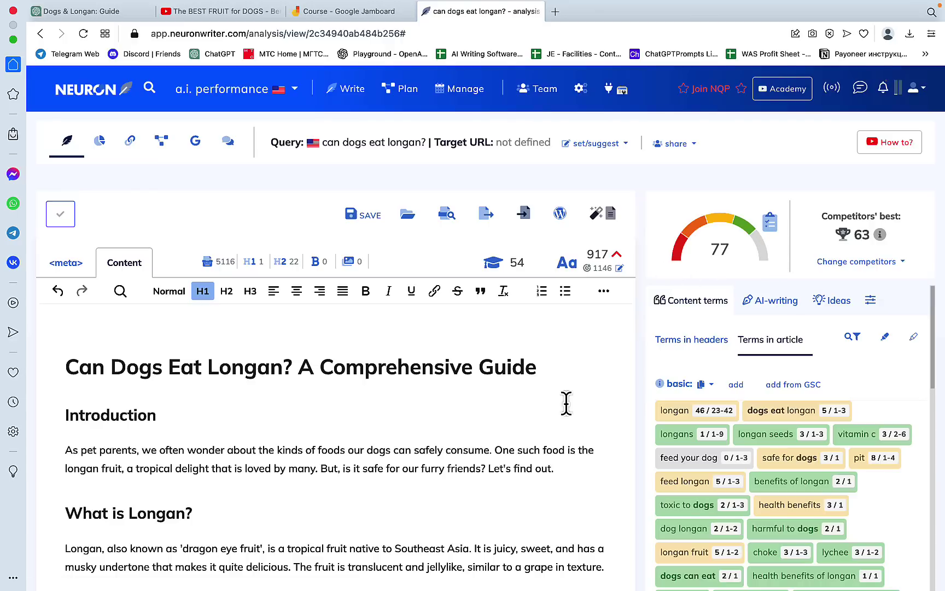
left_click(320, 12)
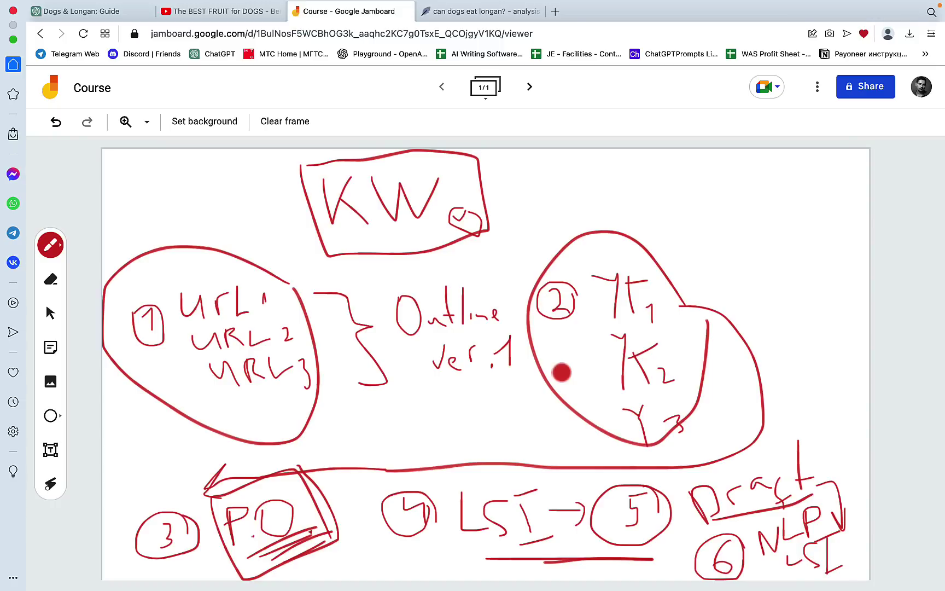
Step: View the opening WebPilot prompt in the 'Dogs & Longan: Guide' chat, then return to the Course board
left_click(112, 12)
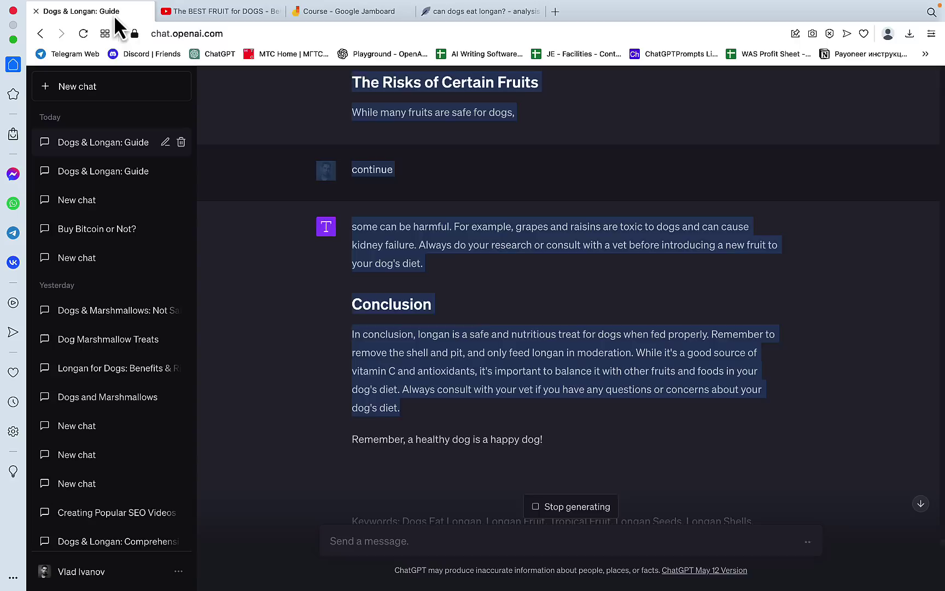
scroll(615, 276, "up", 20)
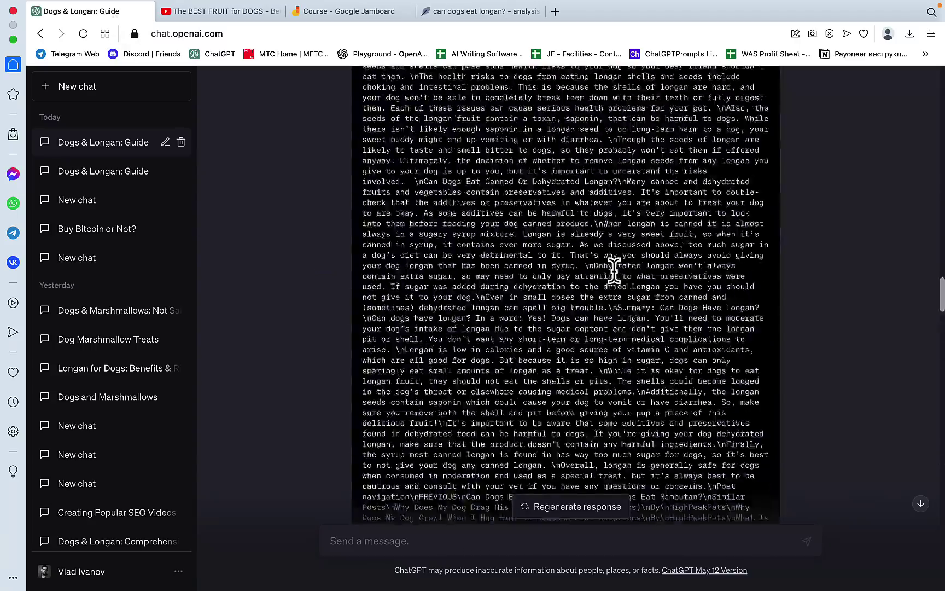
scroll(614, 274, "up", 10)
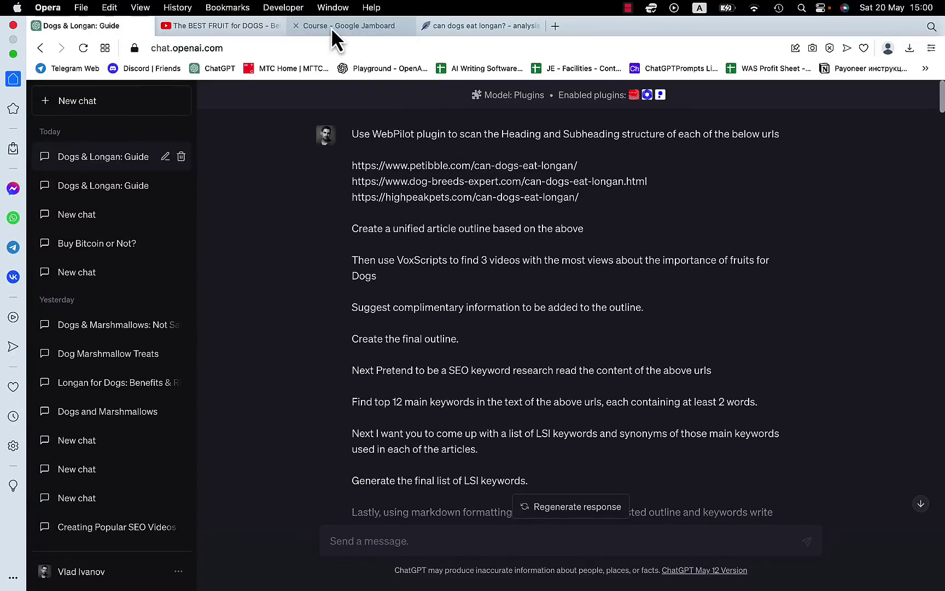
left_click(331, 27)
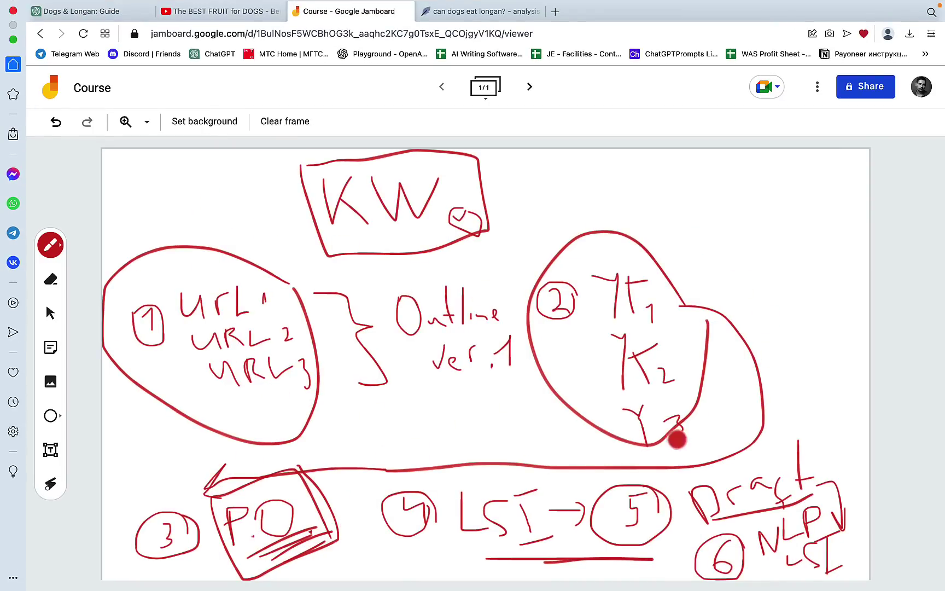
left_click(99, 12)
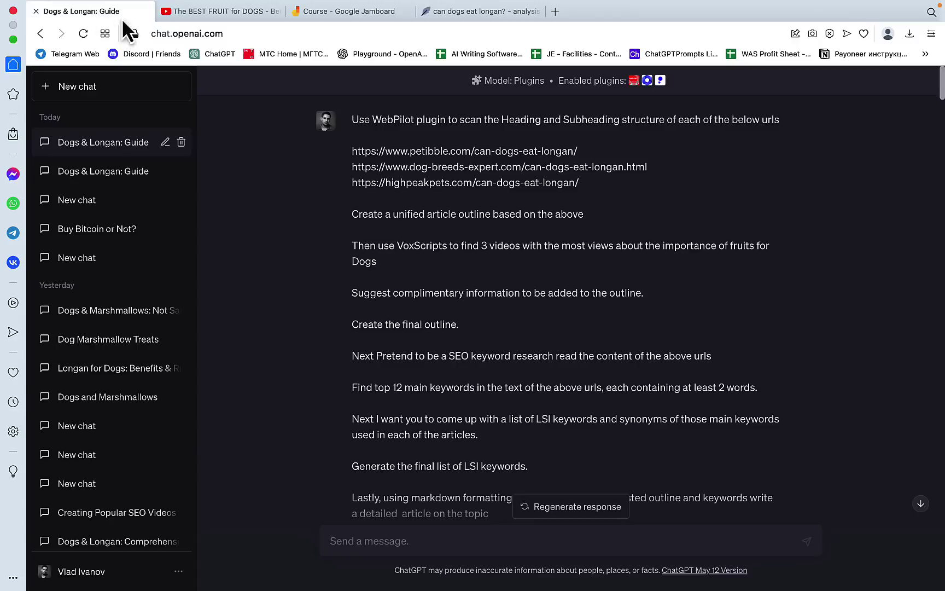